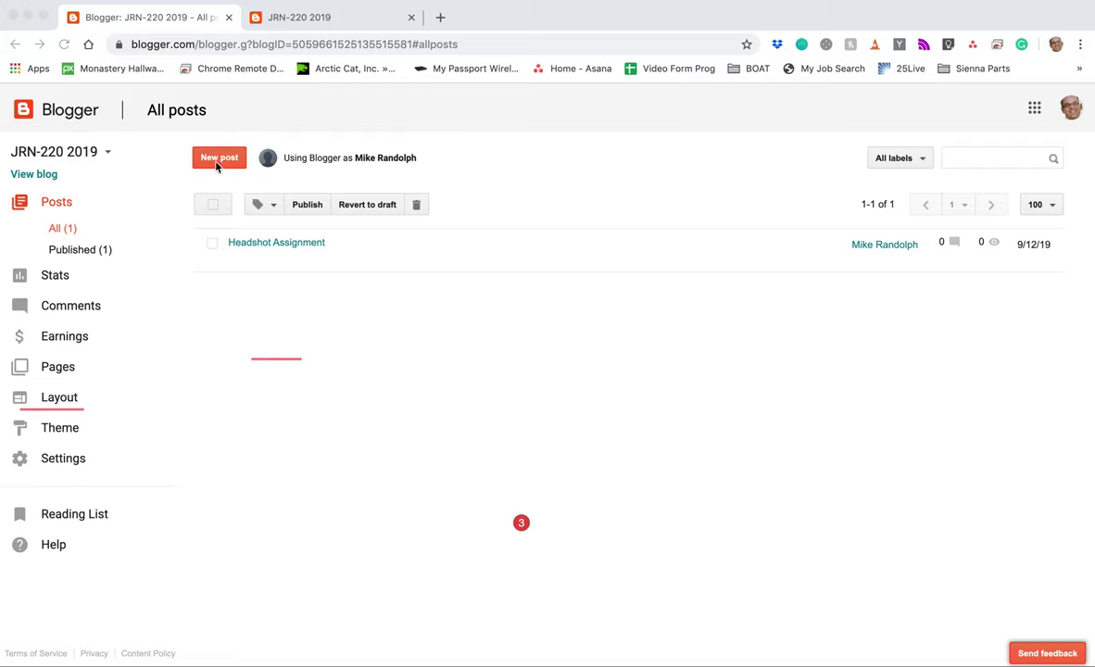
Step: Read through the published Headshot Assignment post on the live JRN-220 2019 blog, then close that tab
click(41, 178)
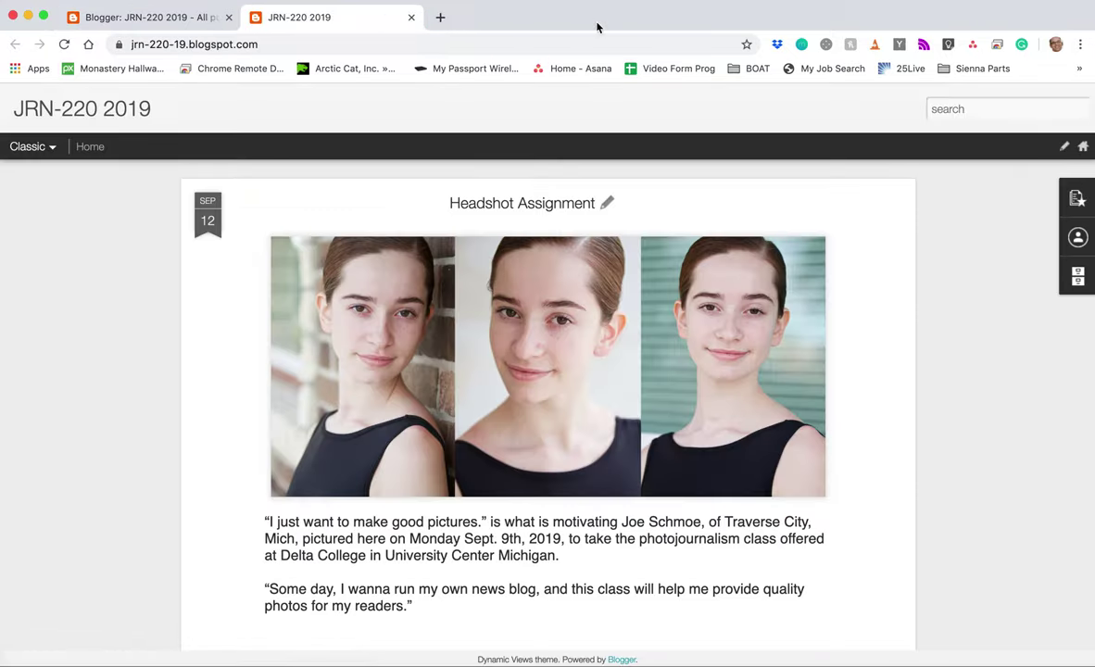
scroll(728, 447, down, 3)
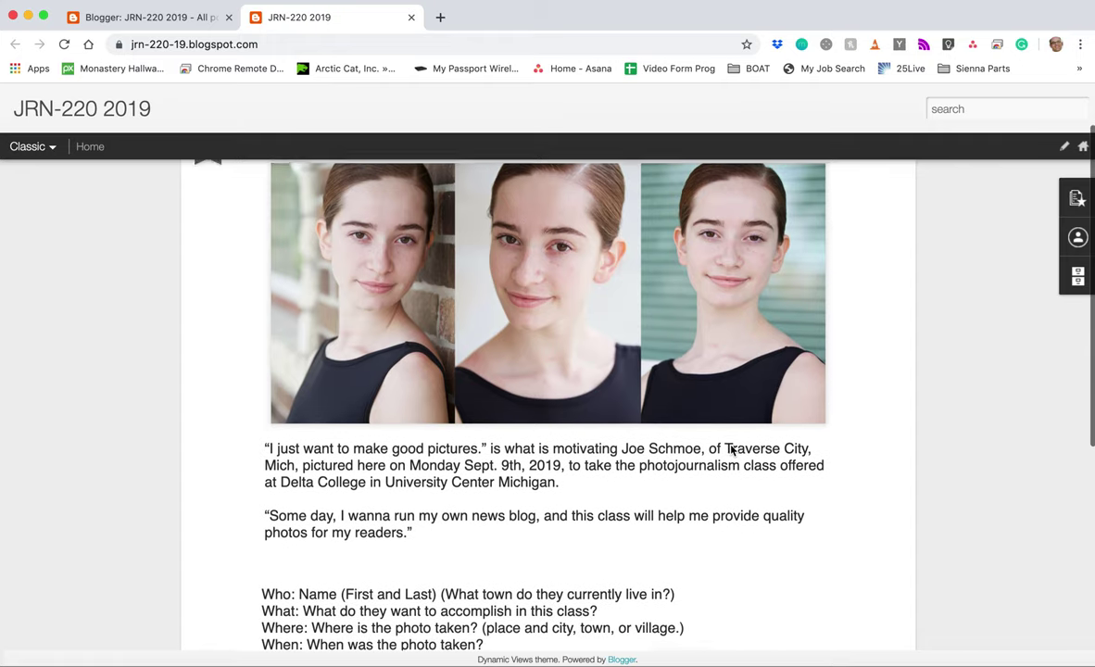
scroll(725, 445, up, 3)
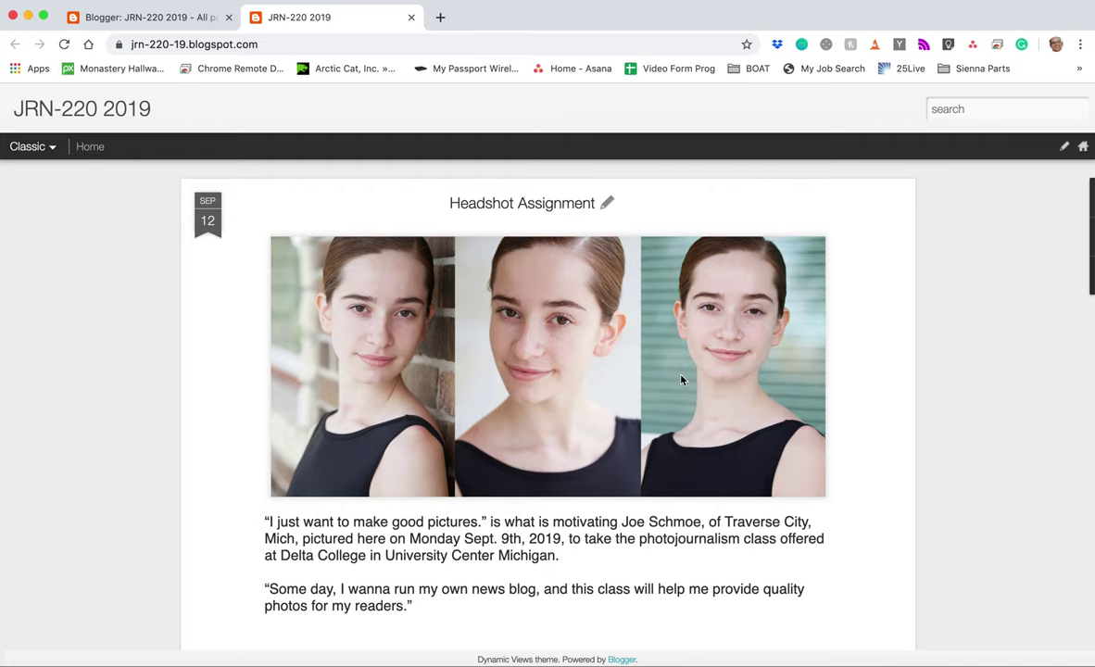
scroll(450, 433, down, 2)
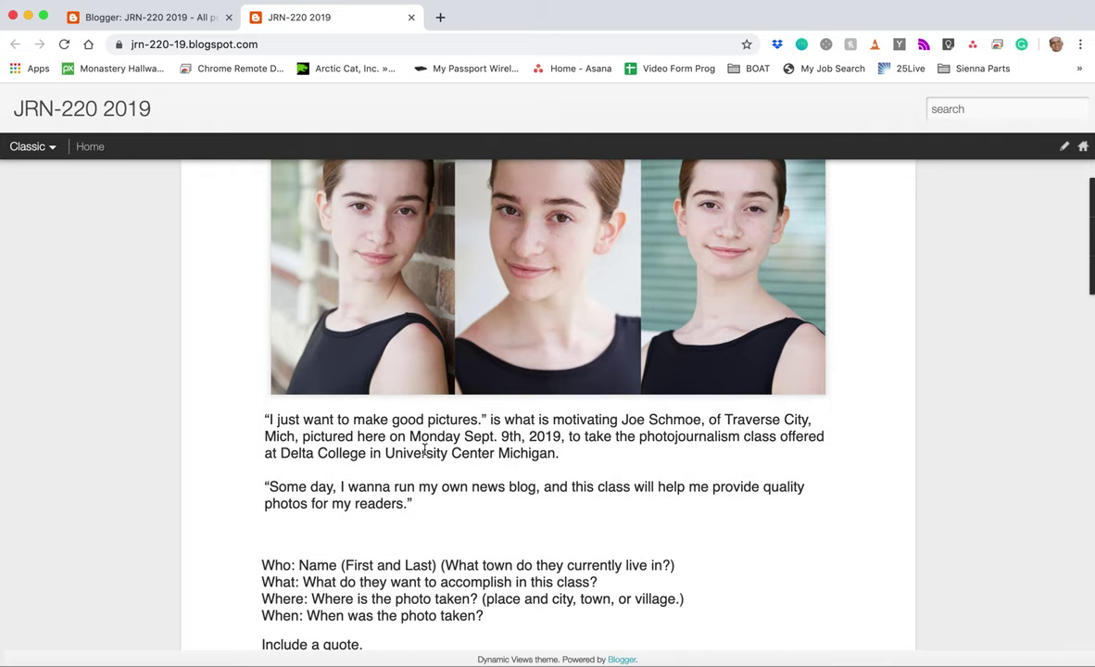
scroll(352, 445, down, 3)
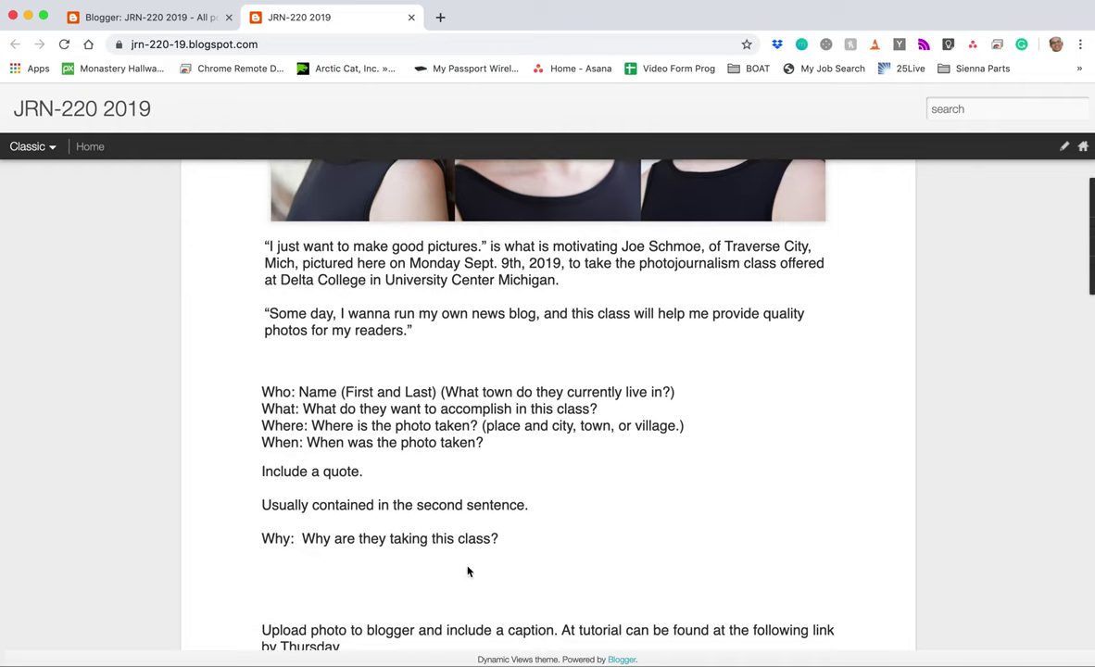
scroll(306, 509, down, 4)
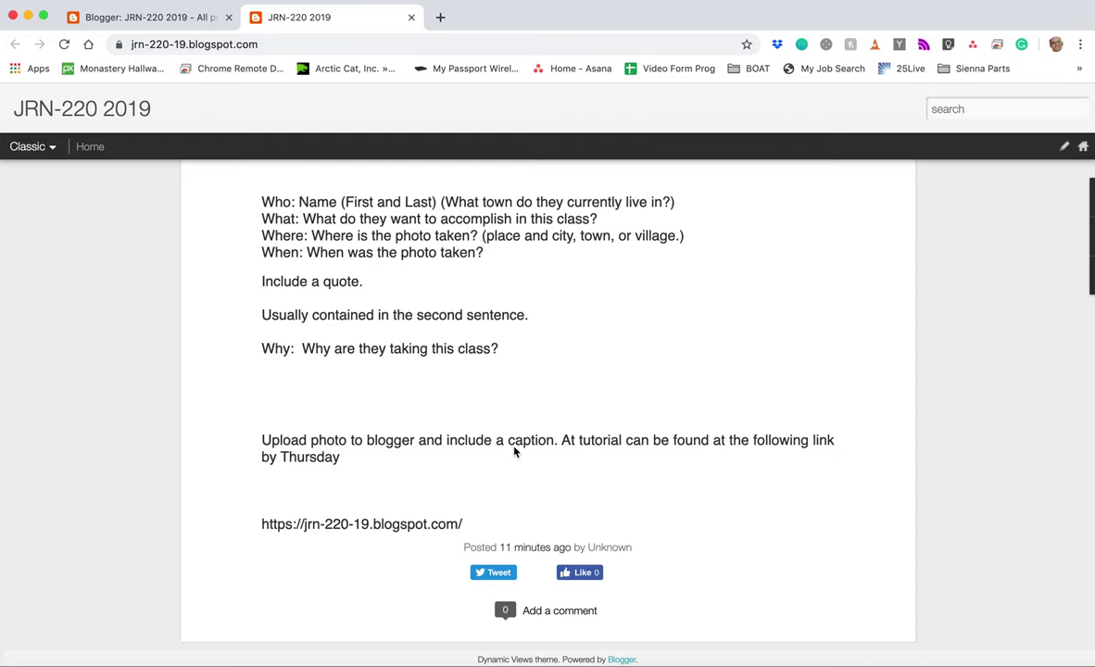
scroll(514, 451, up, 10)
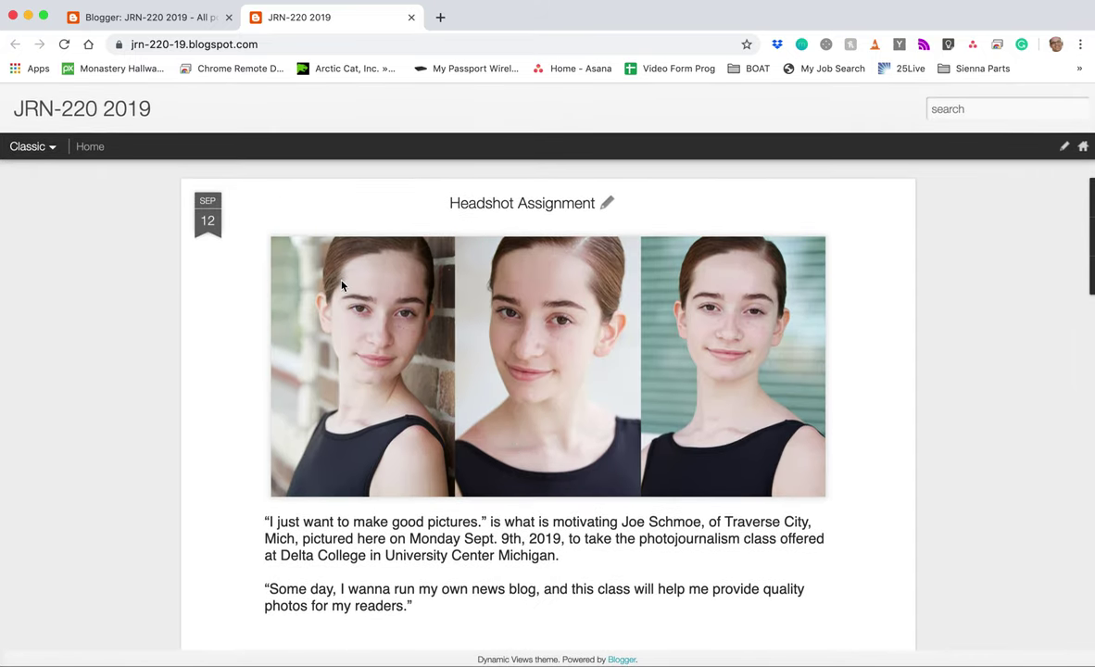
click(411, 17)
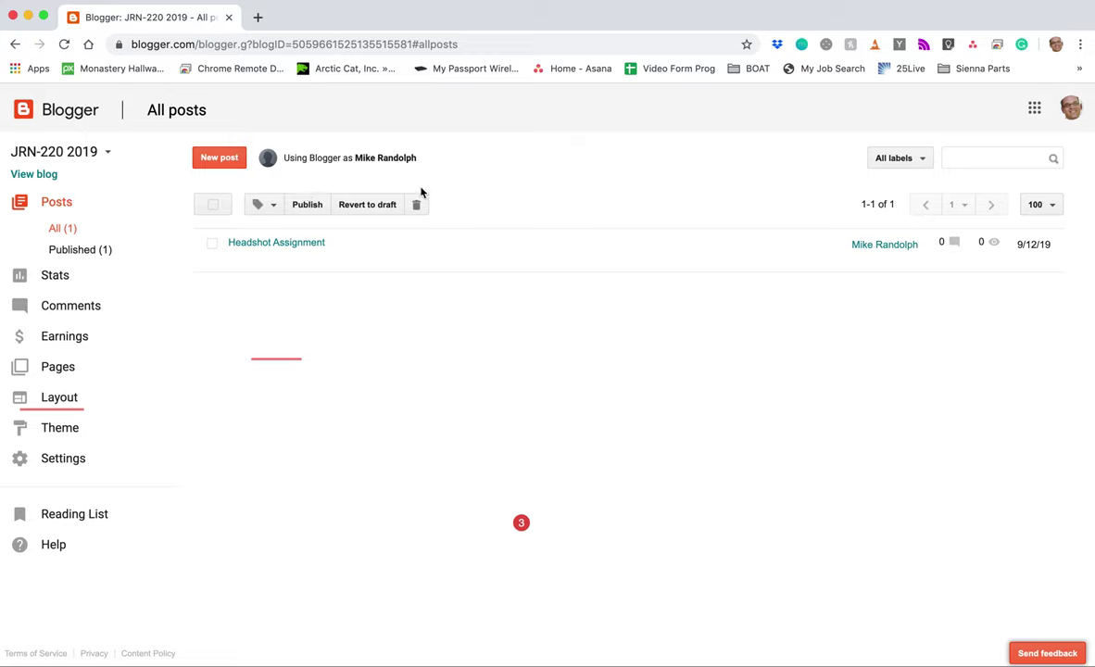
Step: Start a new JRN-220 2019 post, switching to HTML mode and back to Compose
click(235, 163)
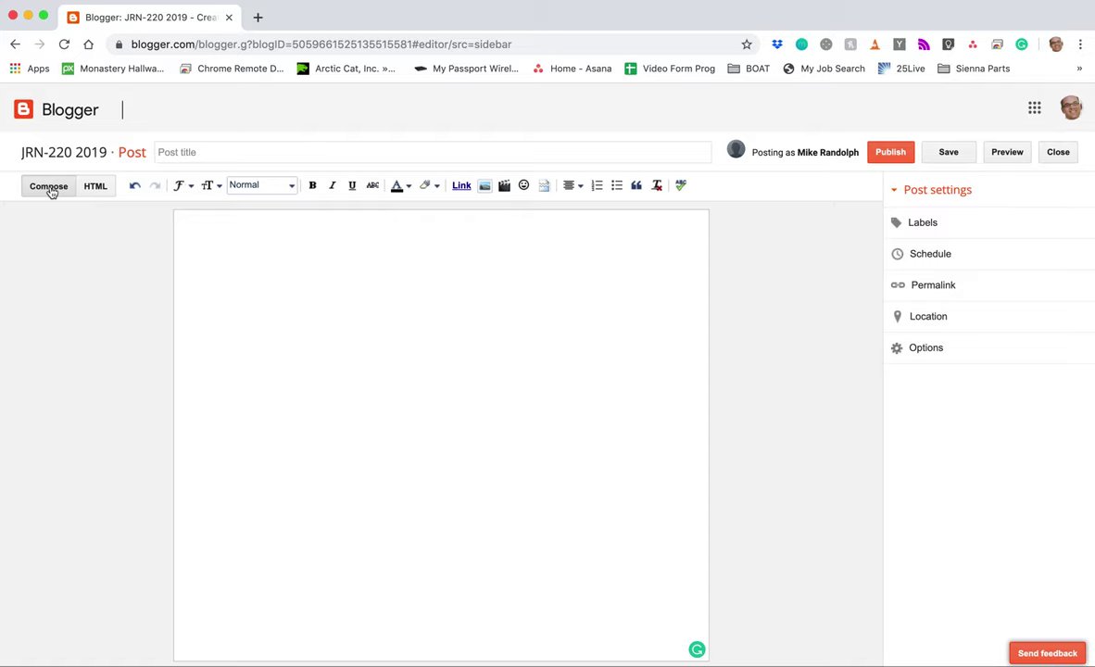
click(95, 188)
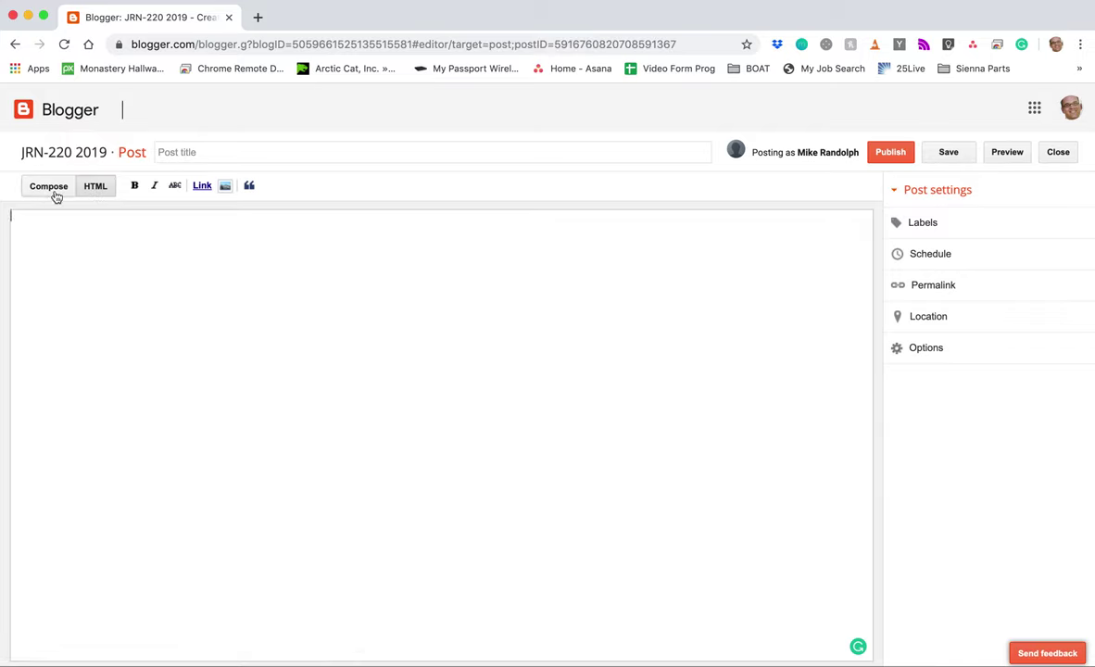
click(49, 186)
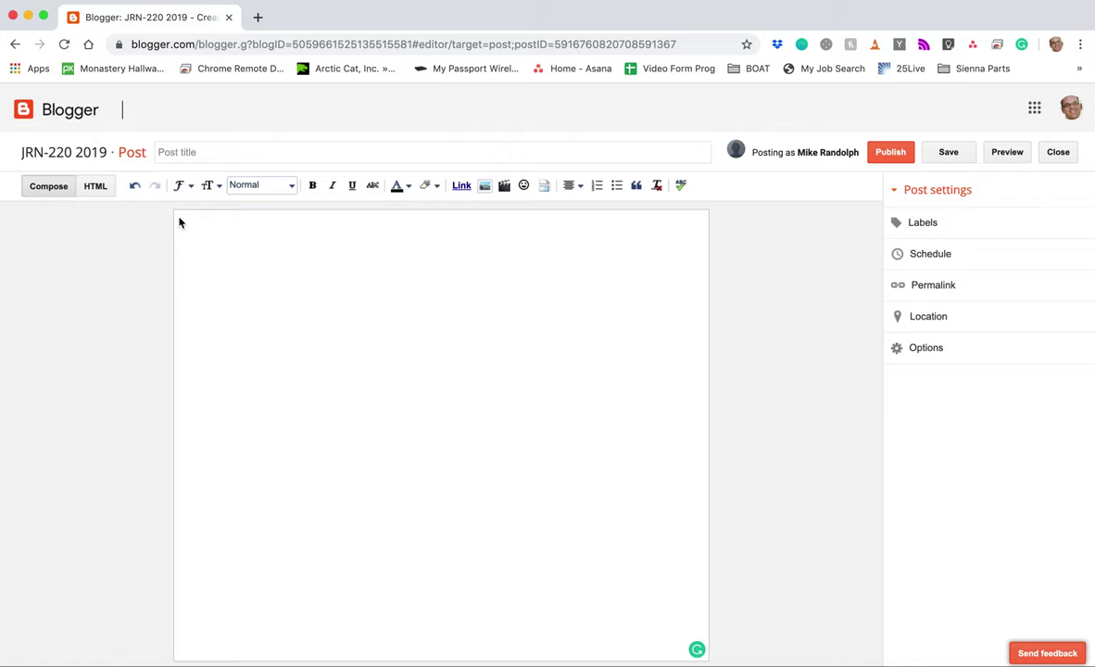
Step: Title the post 'Headshot - ' followed by the subject's full name, removing a stray letter
click(194, 153)
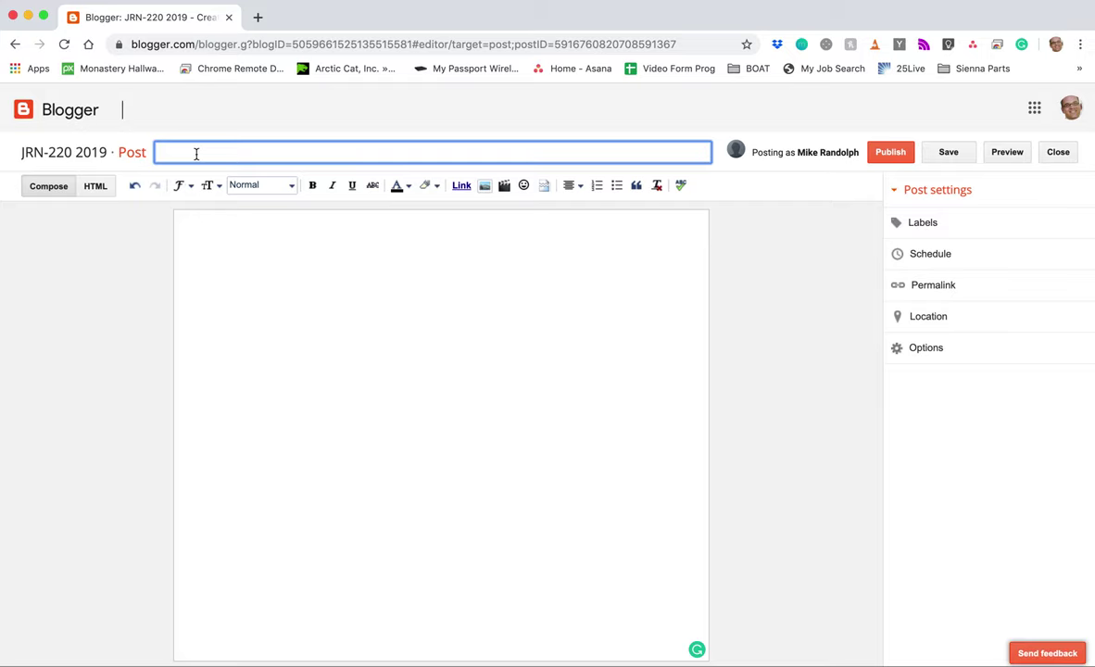
text(H)
click(159, 152)
key(BackSpace)
click(298, 160)
click(278, 268)
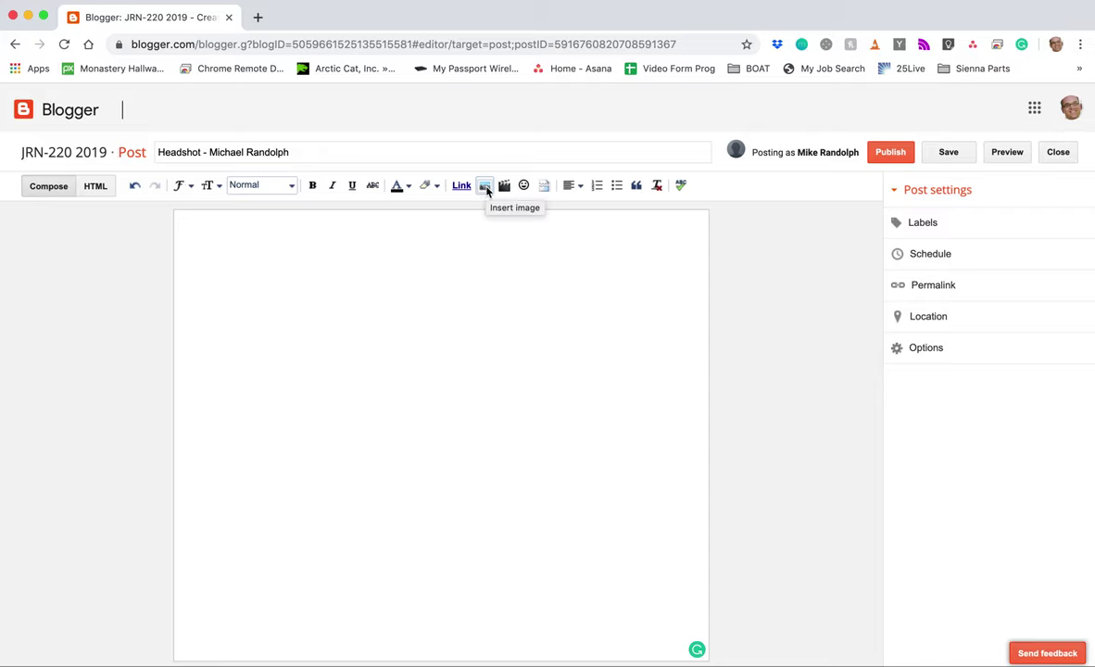
Step: Upload DSC_7536.jpg from the Desktop and insert it into the post body
click(485, 191)
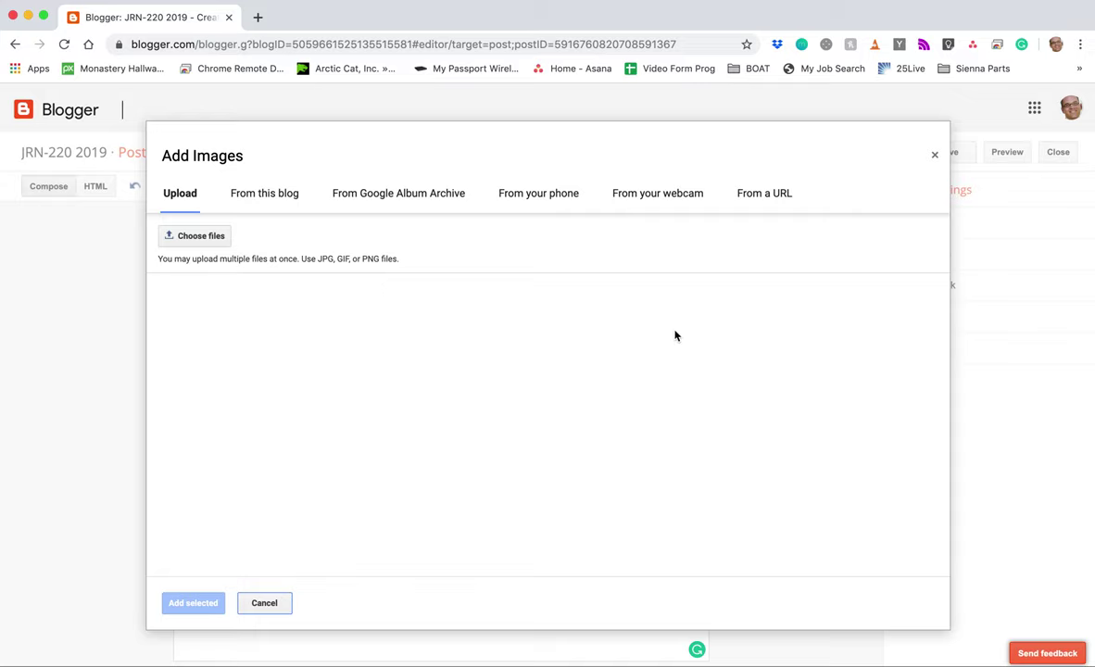
click(196, 237)
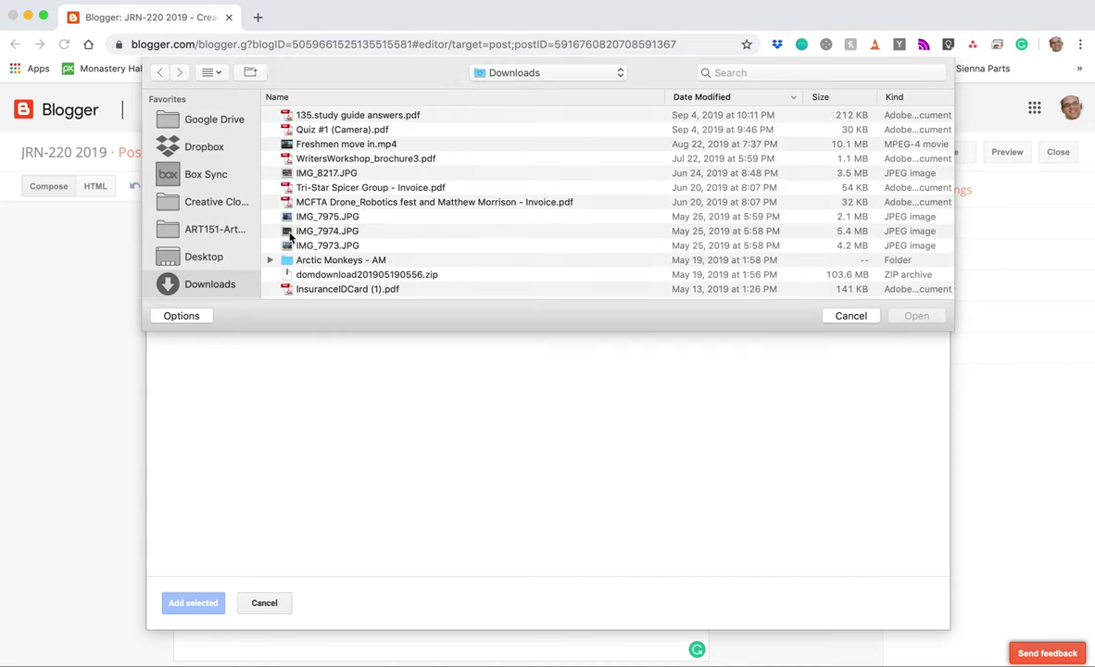
click(205, 257)
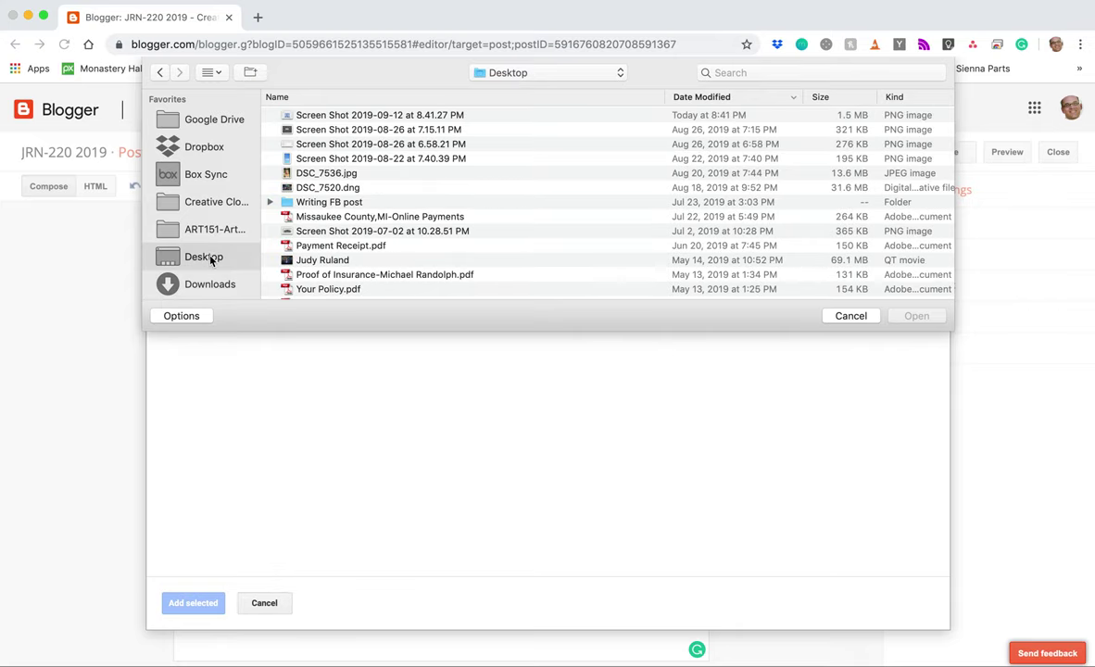
click(326, 175)
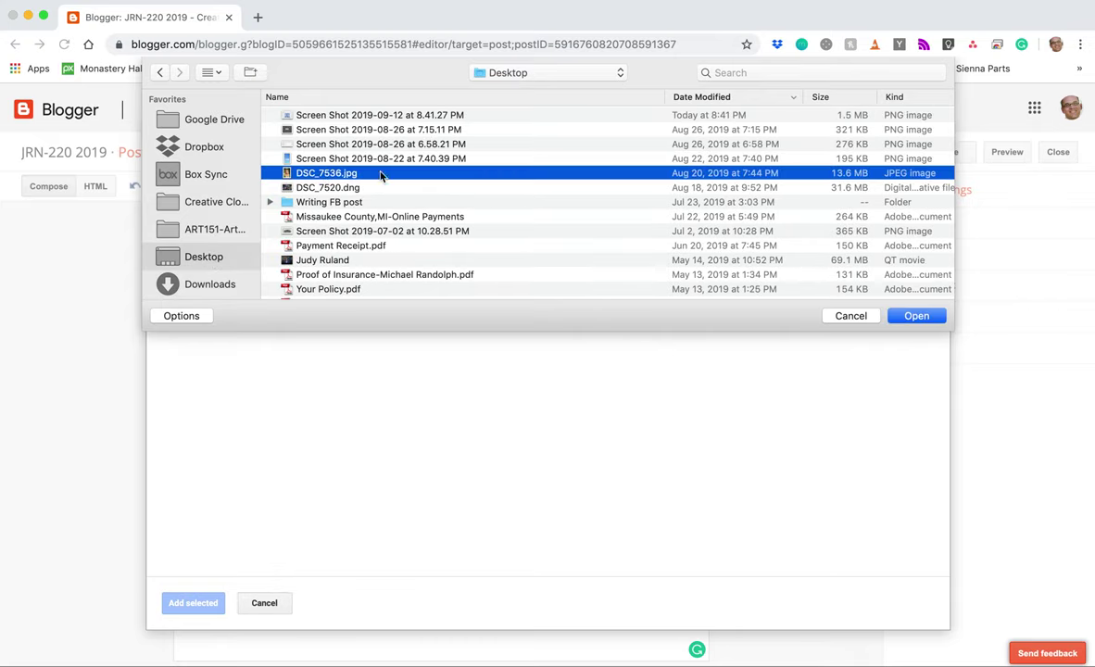
click(916, 316)
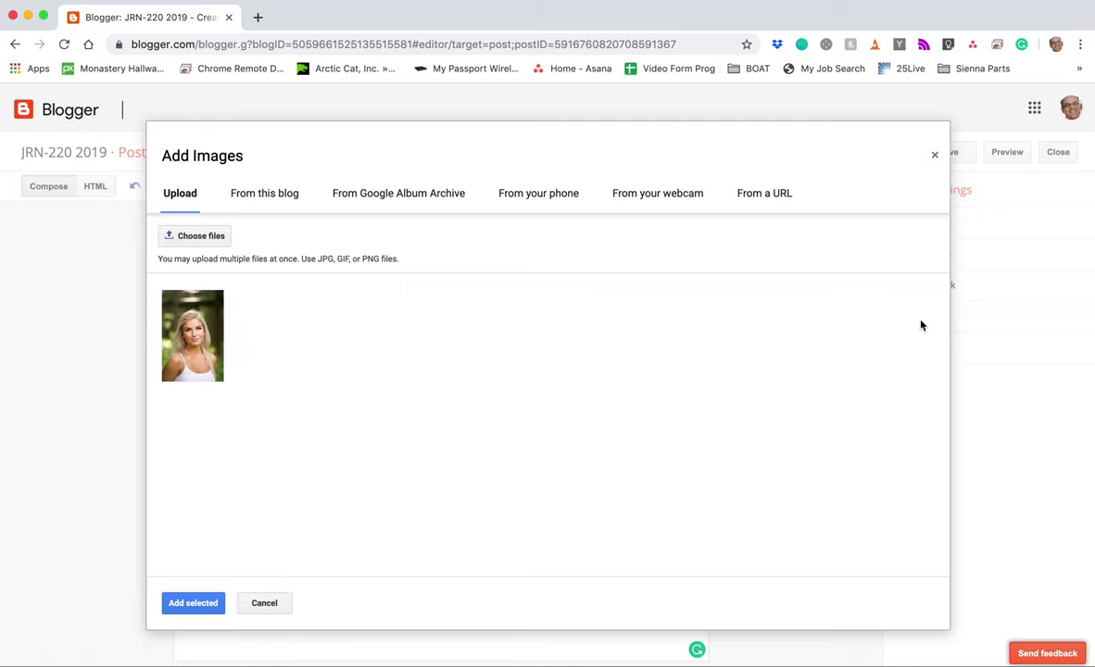
click(197, 607)
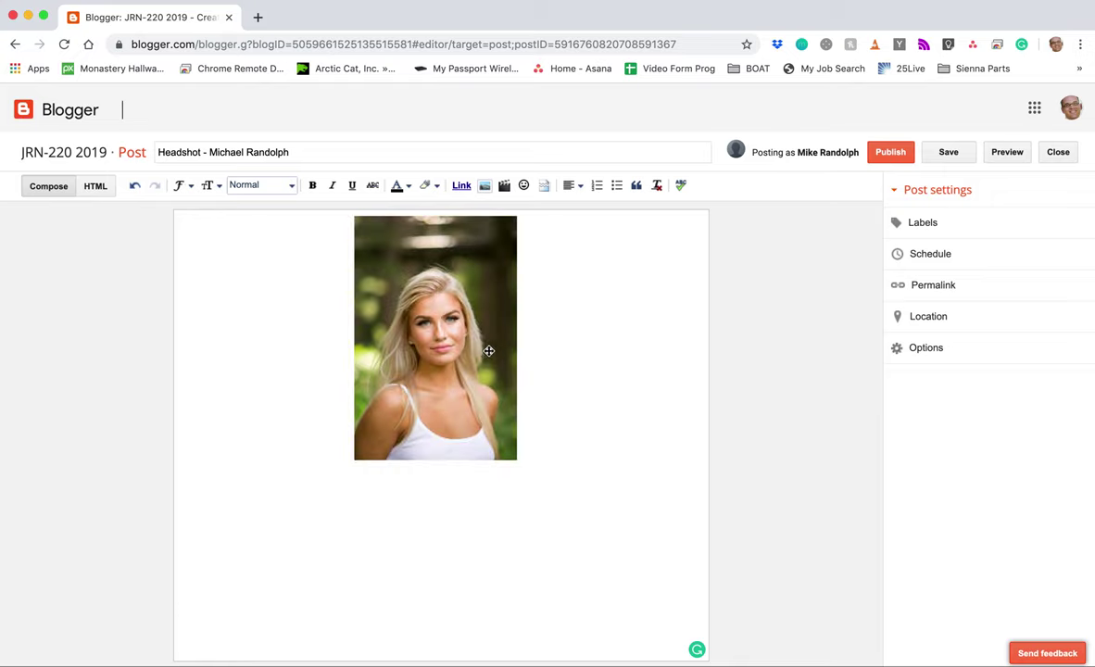
click(458, 398)
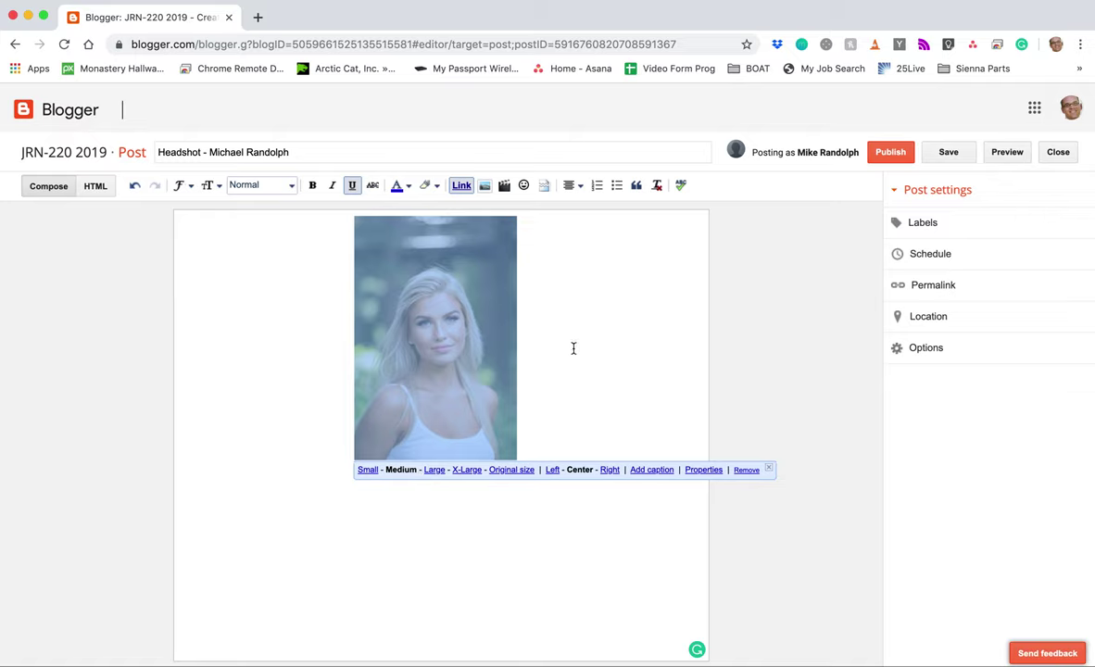
click(313, 324)
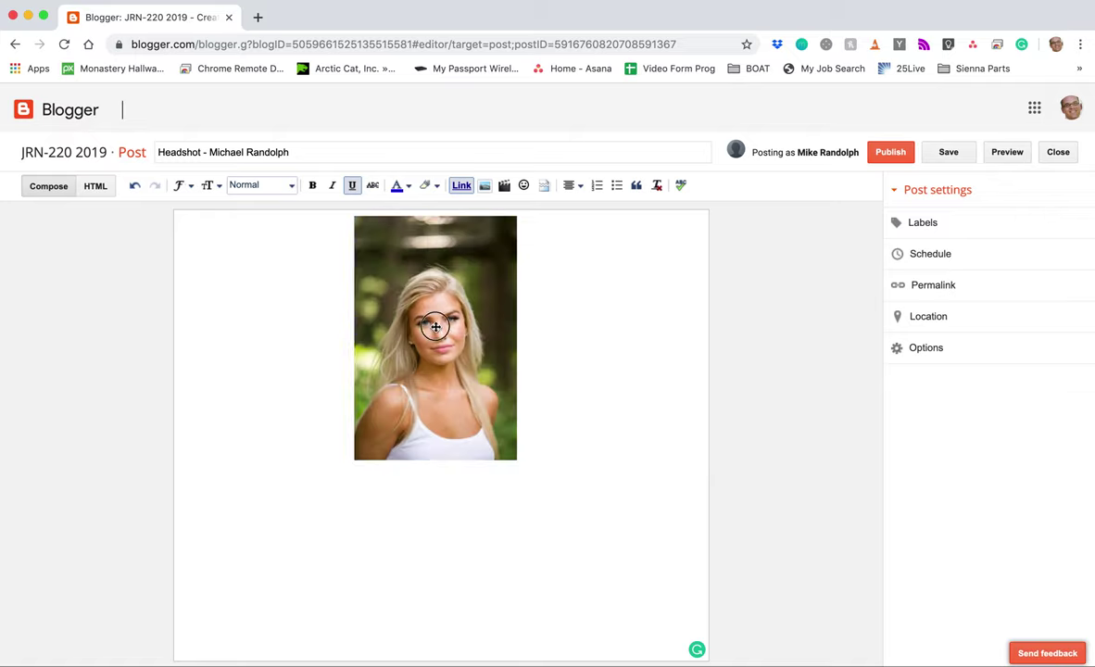
click(395, 308)
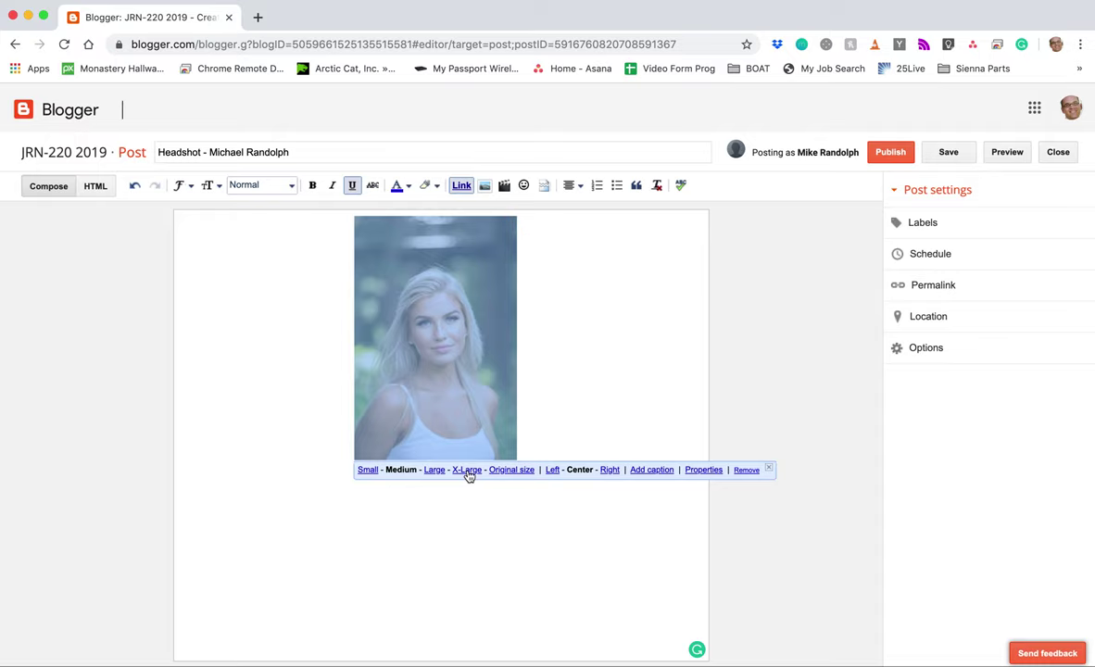
click(468, 470)
scroll(468, 470, down, 2)
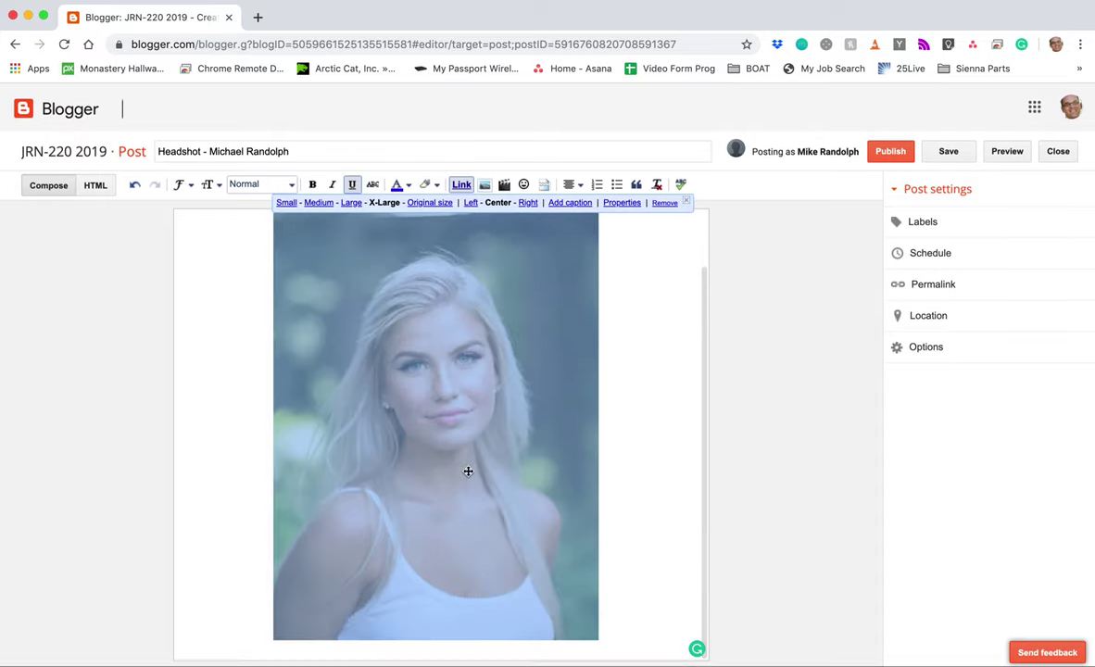
drag(438, 621, 459, 606)
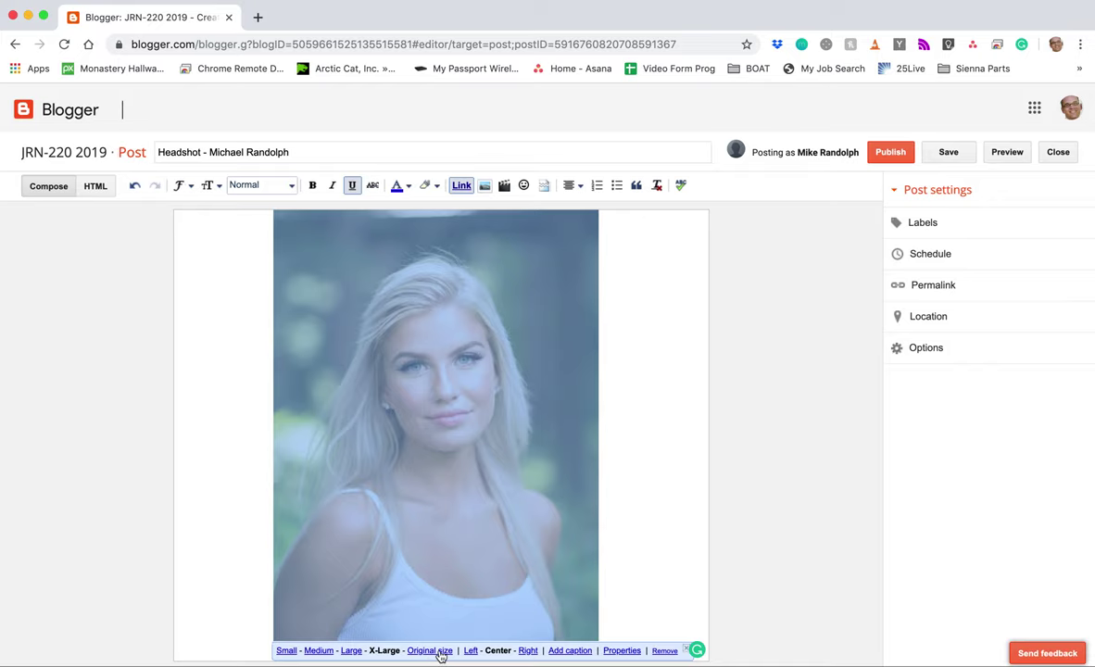
Step: Set the headshot to Original size and scroll through the post preview
click(430, 650)
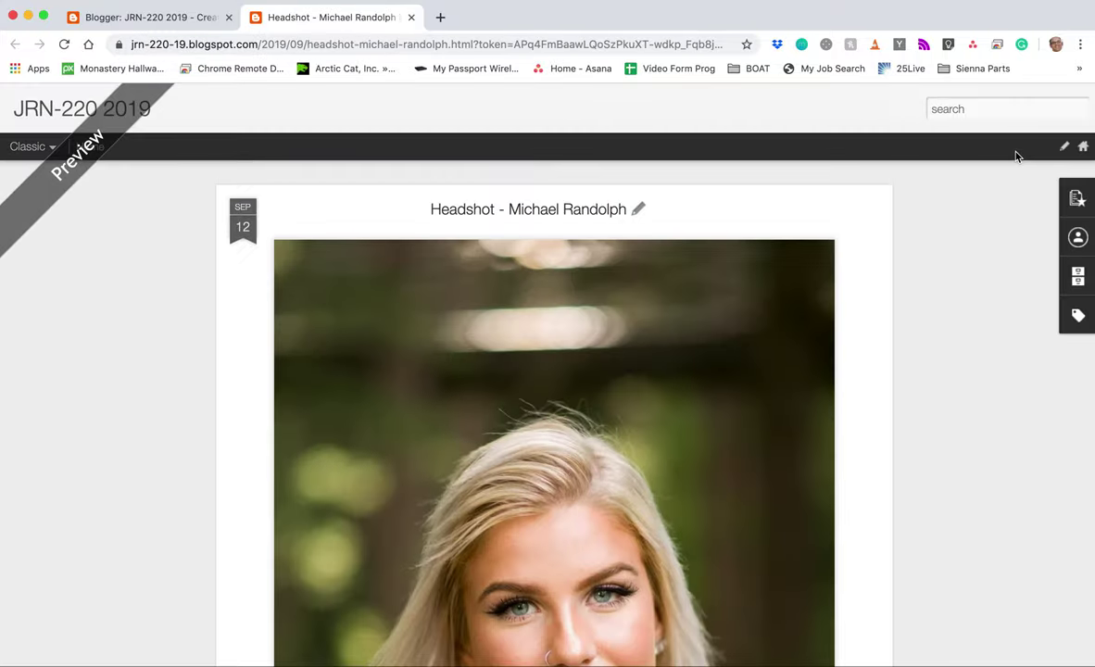
scroll(764, 389, down, 3)
scroll(764, 389, down, 2)
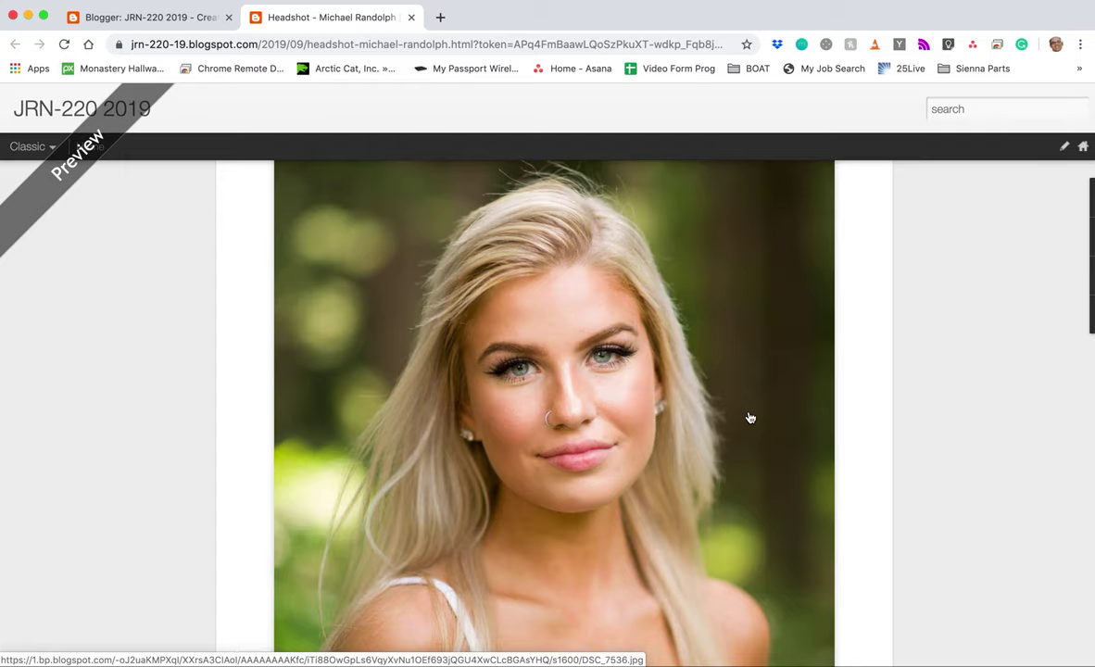
scroll(750, 417, down, 4)
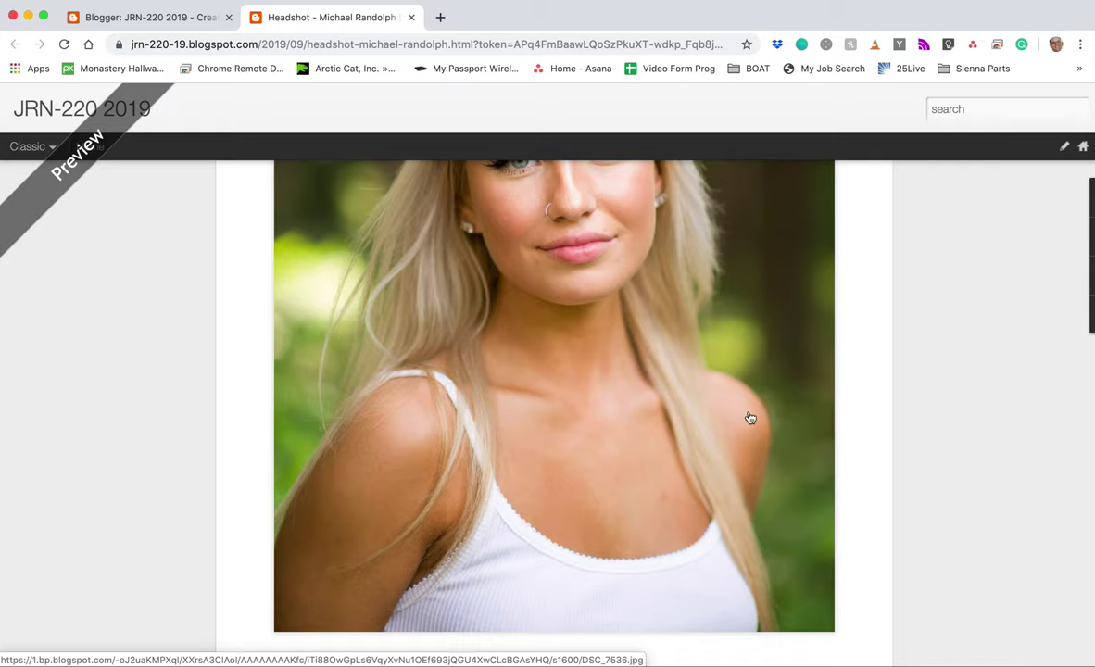
scroll(750, 418, up, 5)
scroll(583, 406, up, 3)
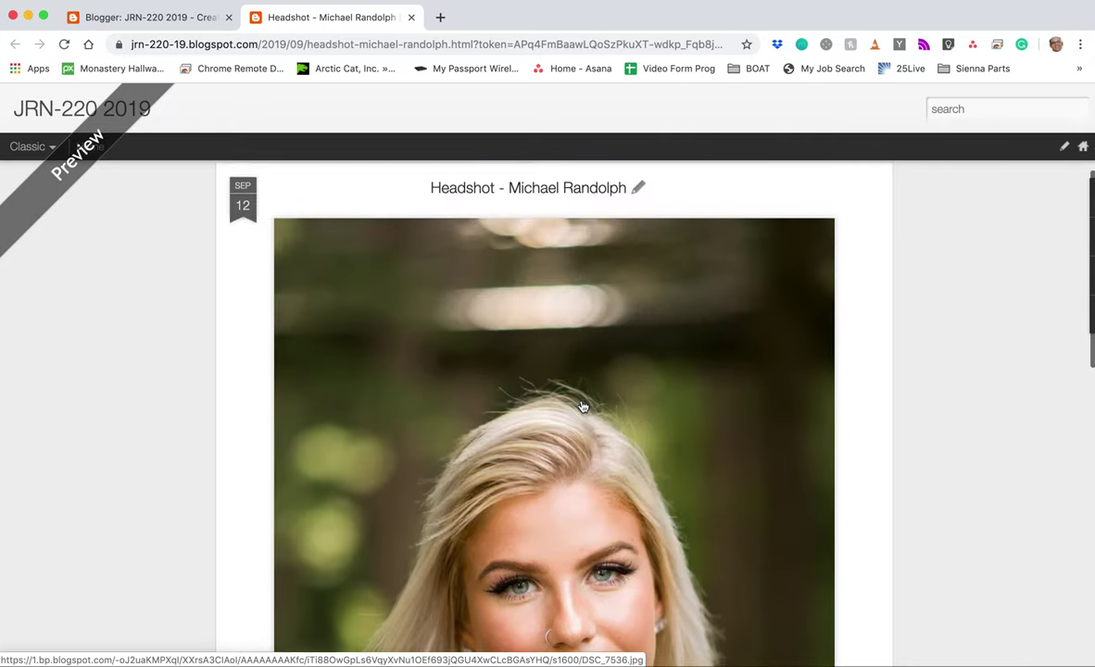
scroll(583, 406, down, 5)
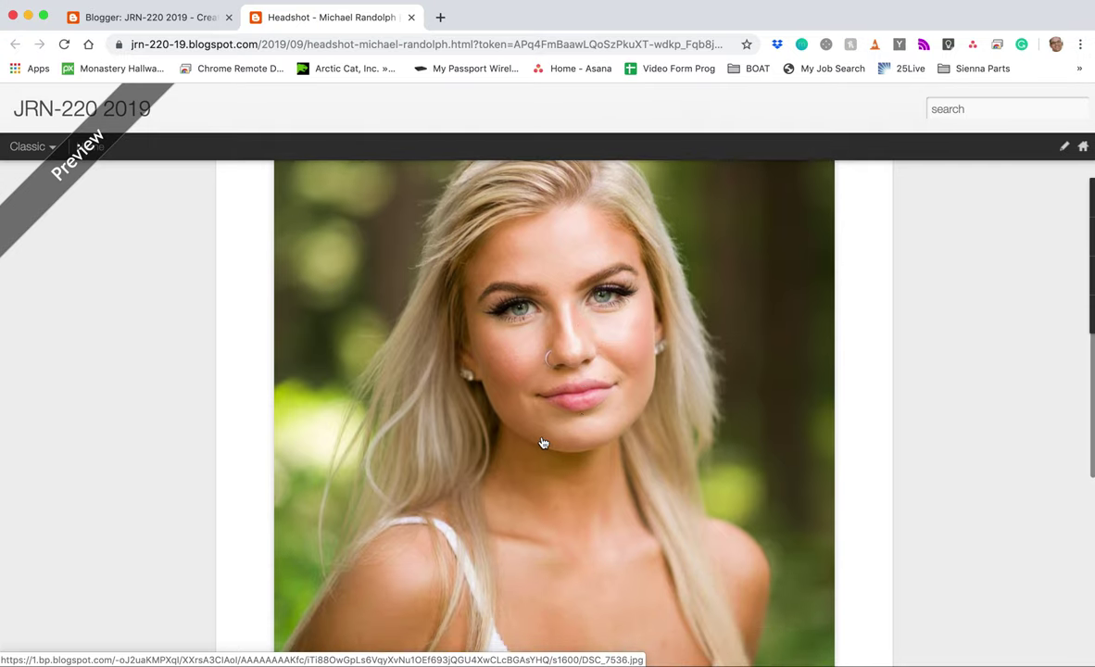
scroll(542, 442, down, 5)
scroll(539, 306, up, 1)
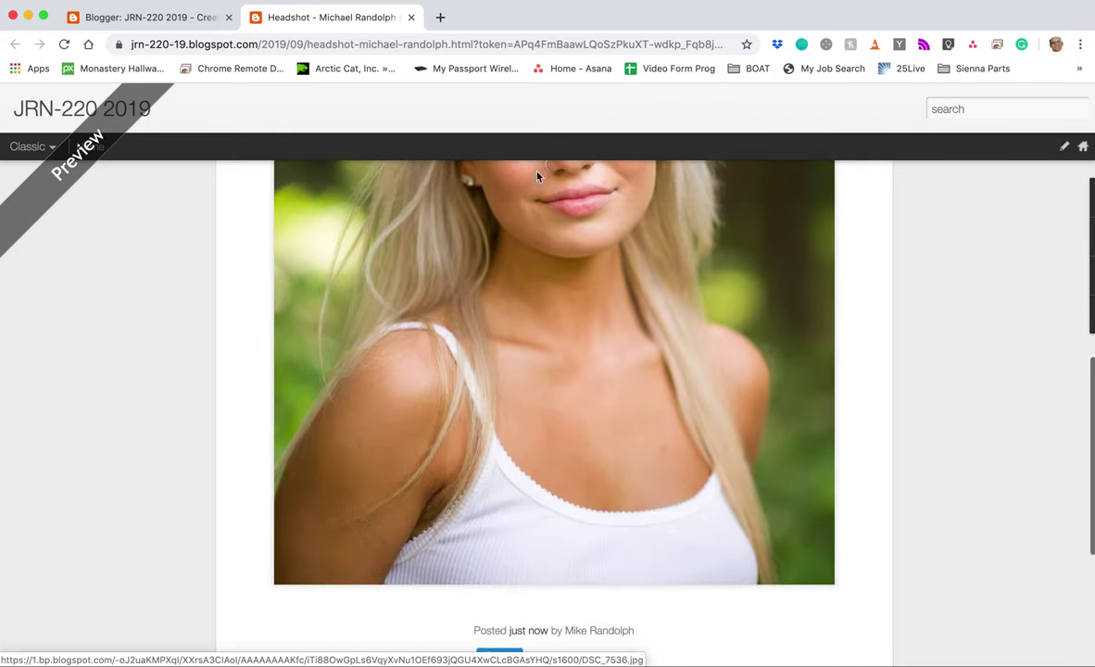
Step: Back in the editor, select the original-size headshot to show its size toolbar
click(190, 18)
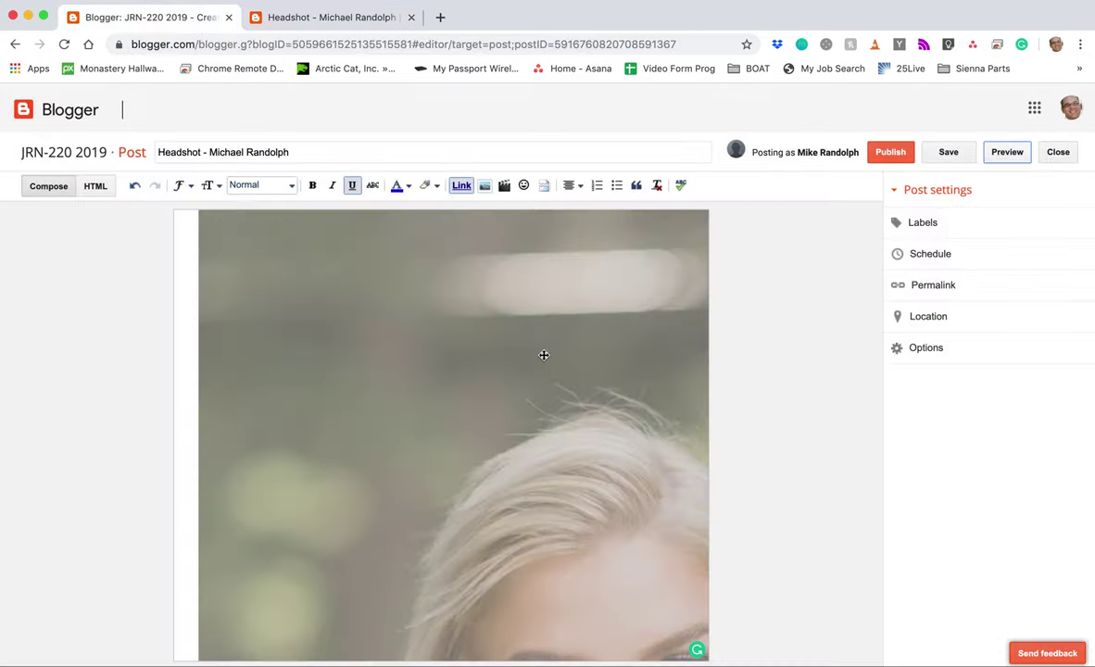
scroll(504, 475, down, 3)
scroll(504, 475, down, 8)
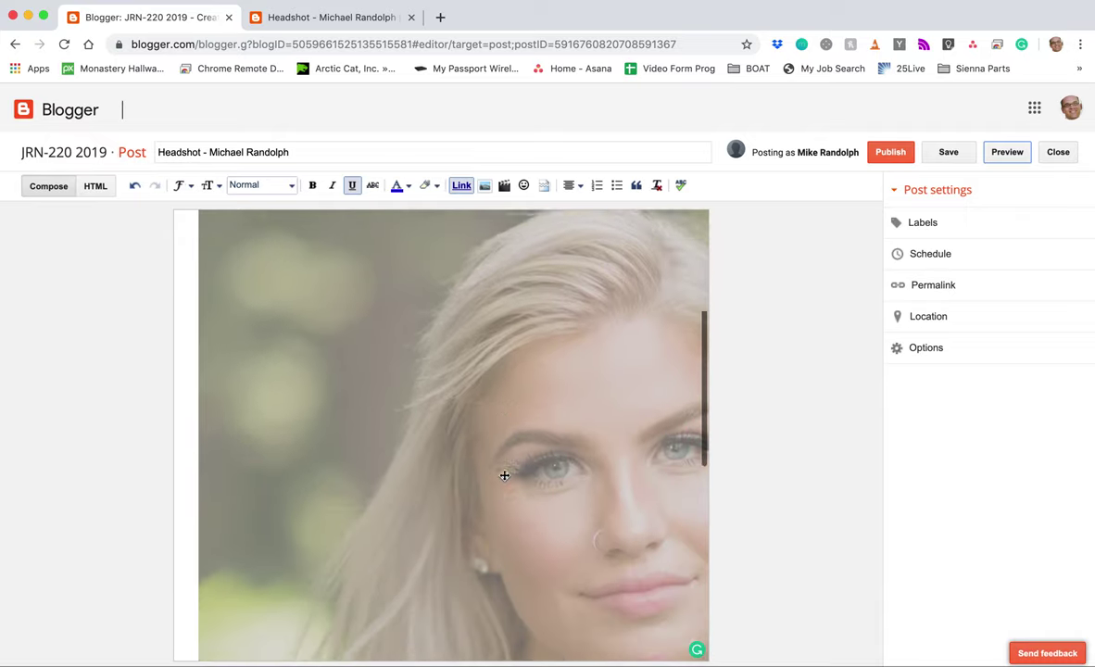
click(504, 470)
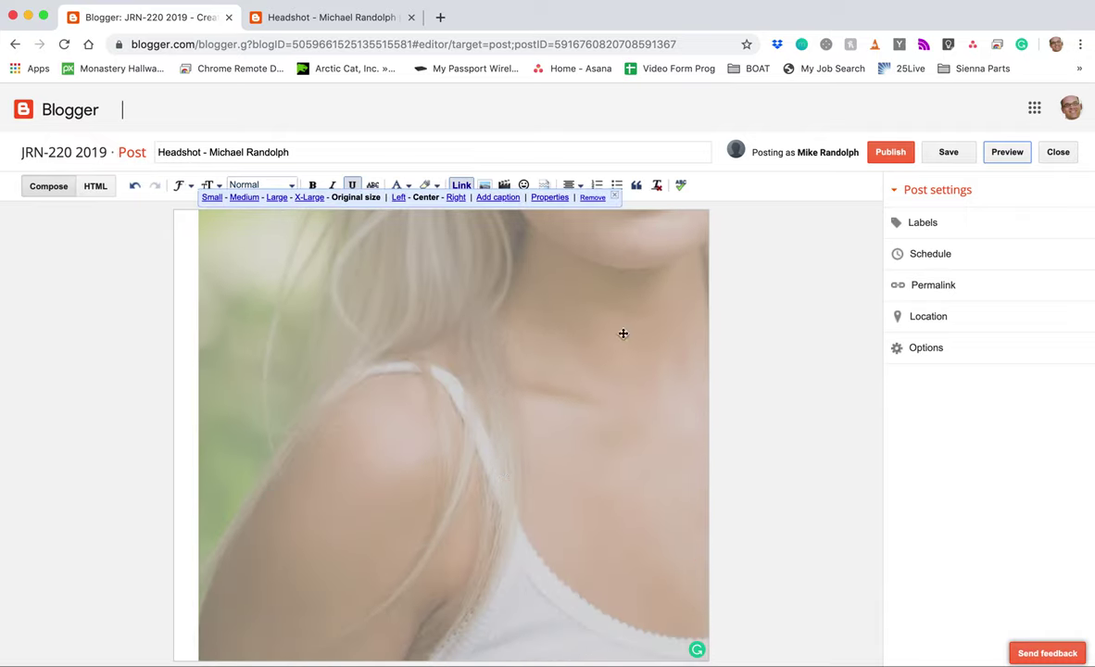
click(444, 382)
Step: Select the 'Add caption' placeholder under the headshot and copy the caption from the Stickies desktop
click(490, 197)
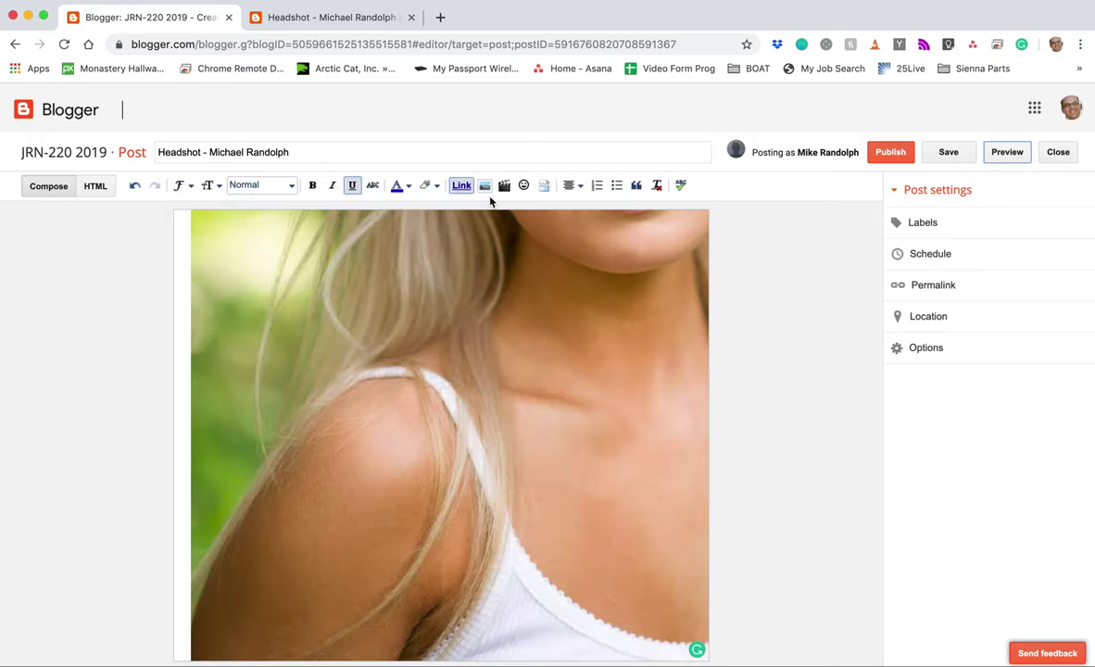
scroll(501, 303, down, 3)
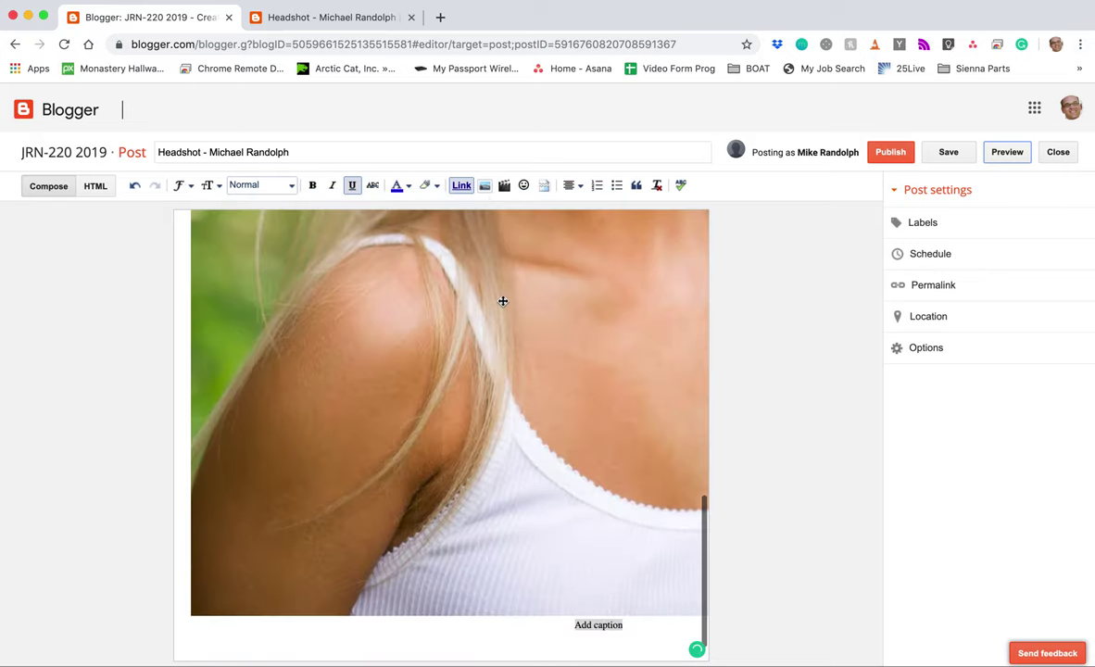
double_click(600, 627)
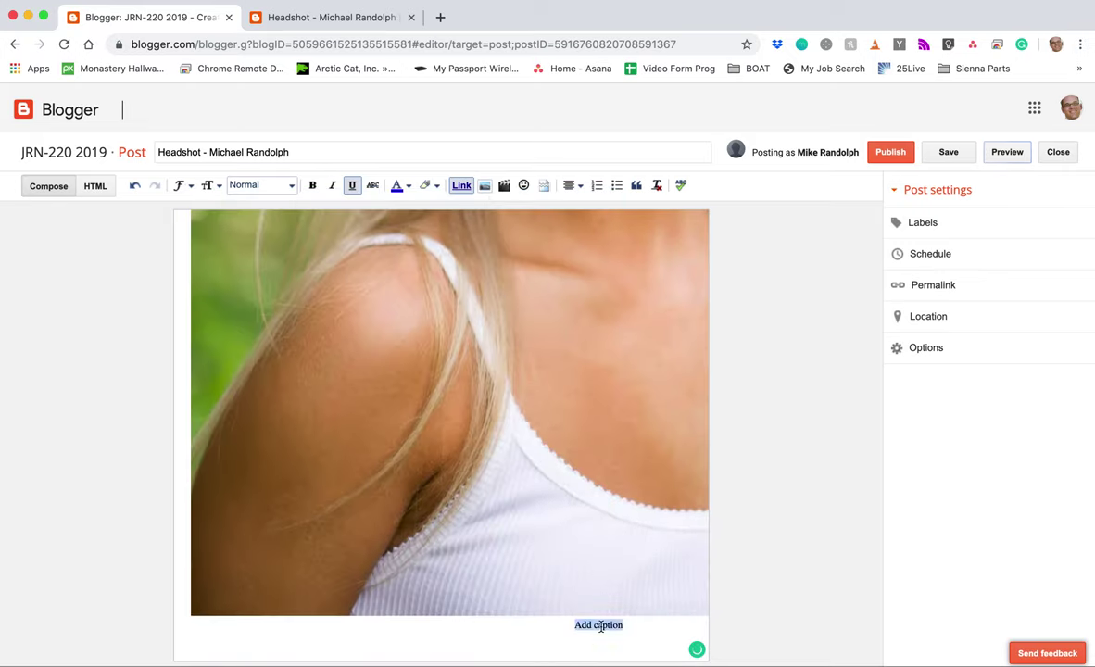
double_click(601, 627)
double_click(601, 626)
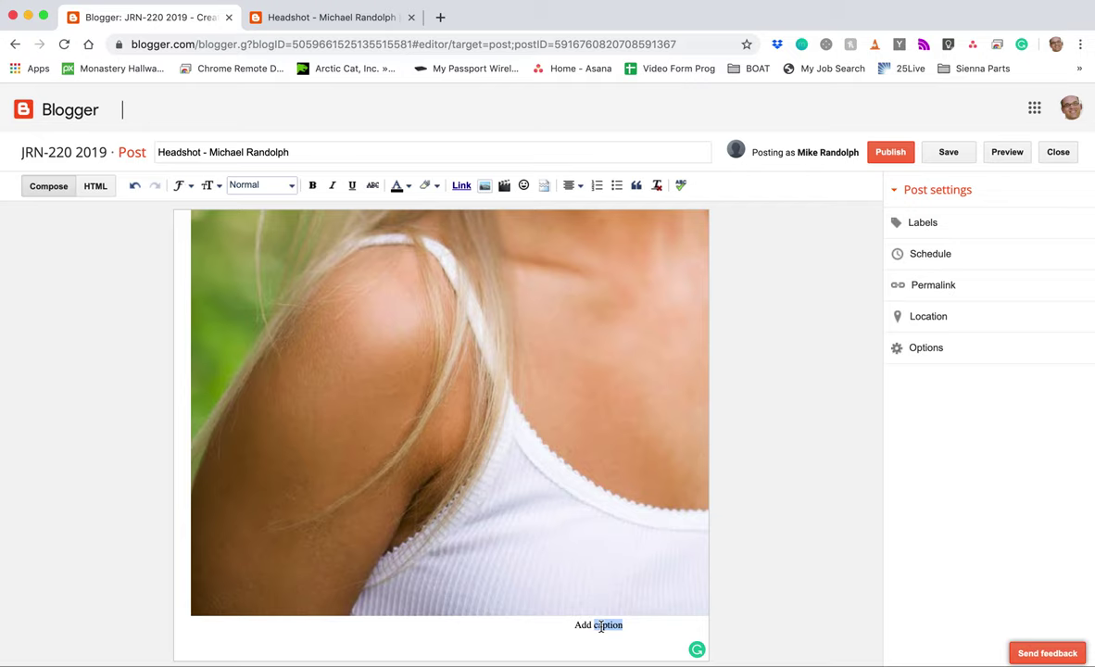
double_click(601, 626)
triple_click(600, 626)
key(ctrl+Right)
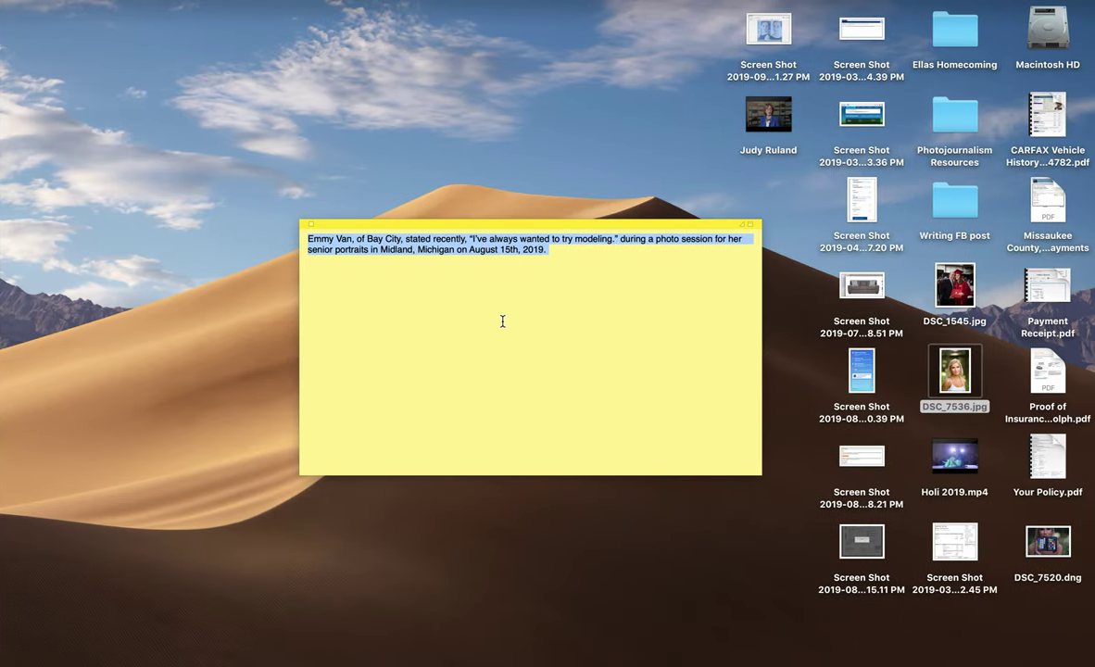
key(ctrl+Left)
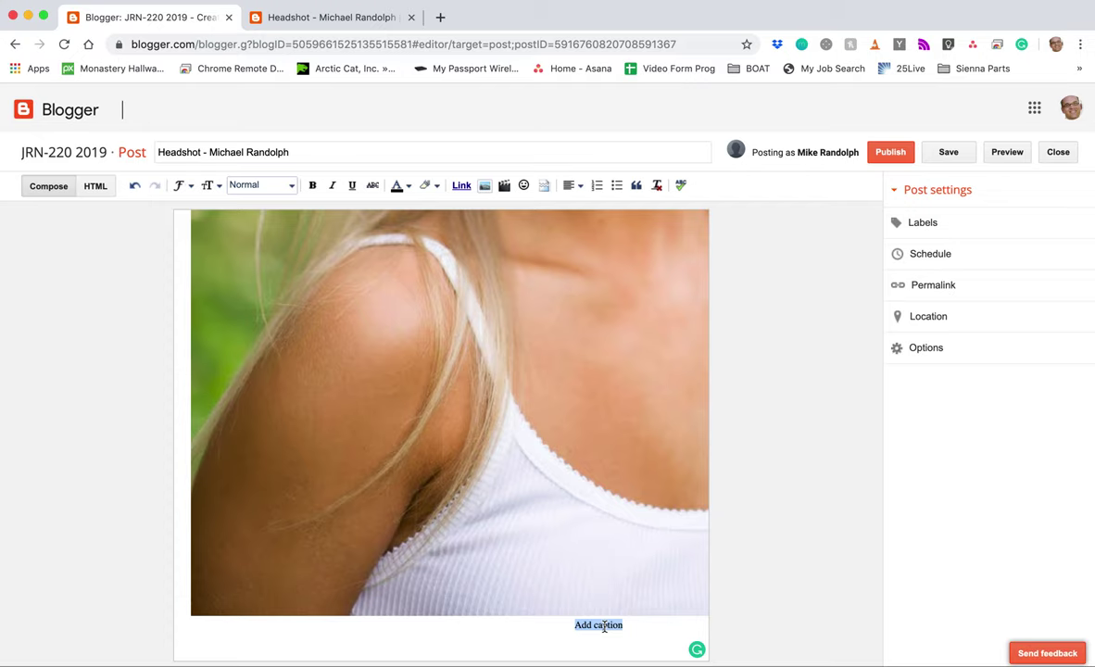
Step: Replace 'Add caption' with the pasted Midland, Michigan senior-portrait caption beneath the headshot
click(604, 626)
key(super+v)
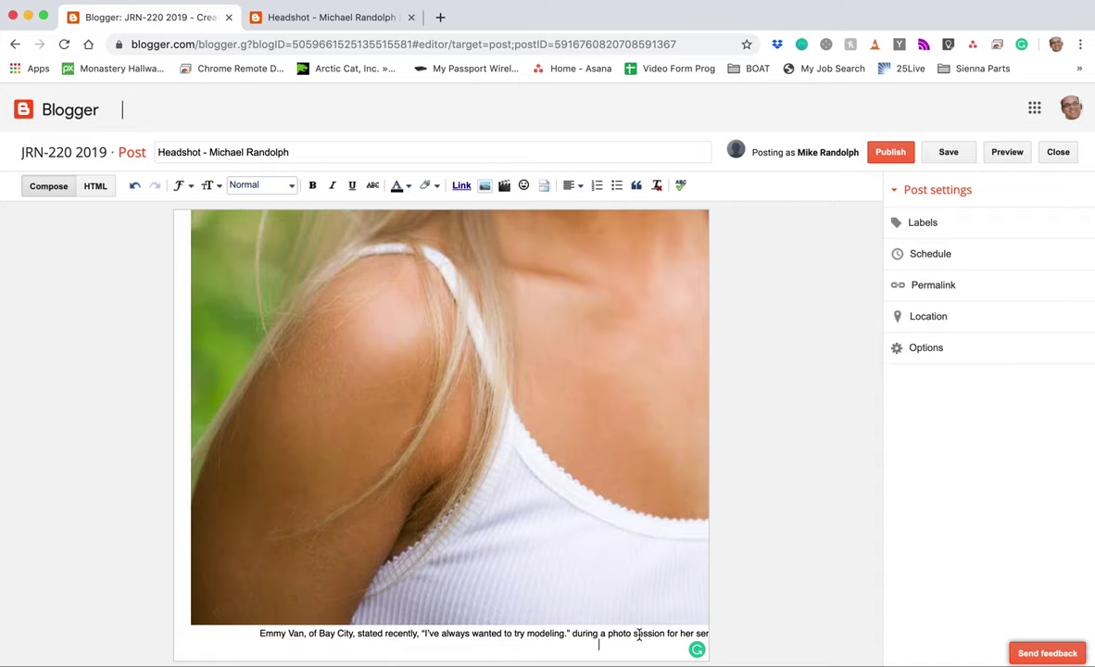
click(598, 630)
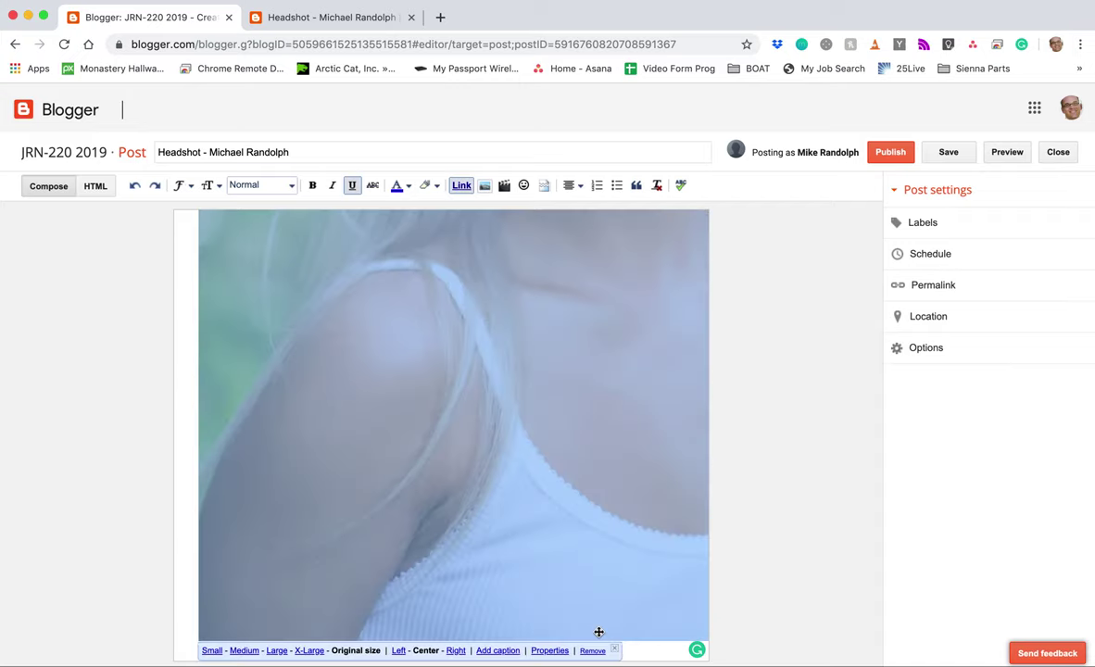
click(595, 634)
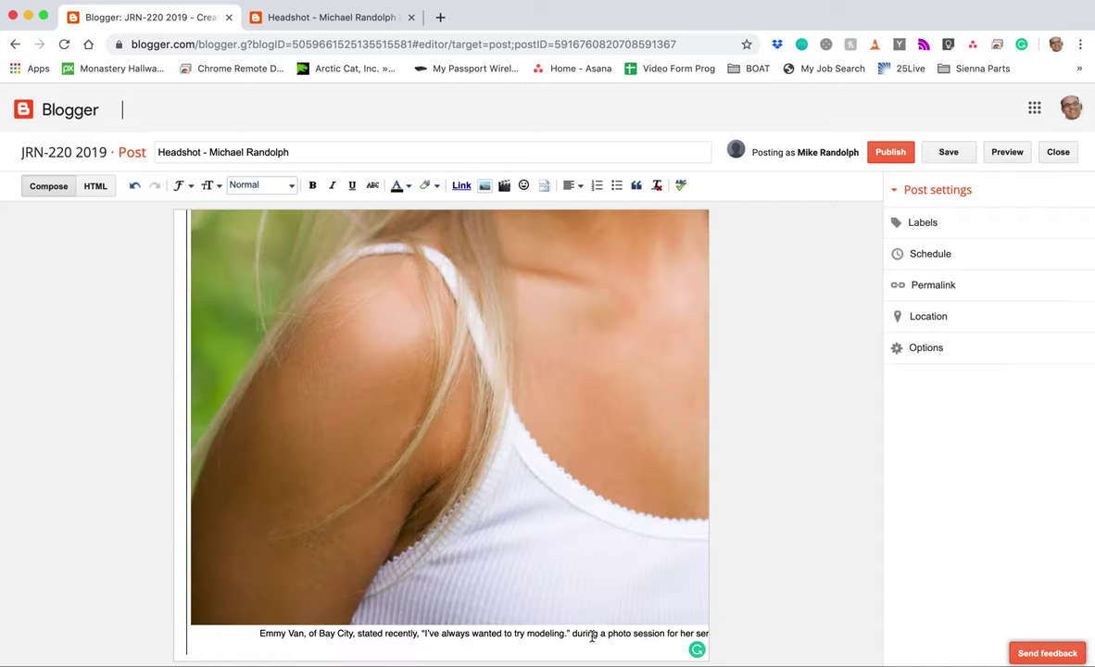
triple_click(584, 636)
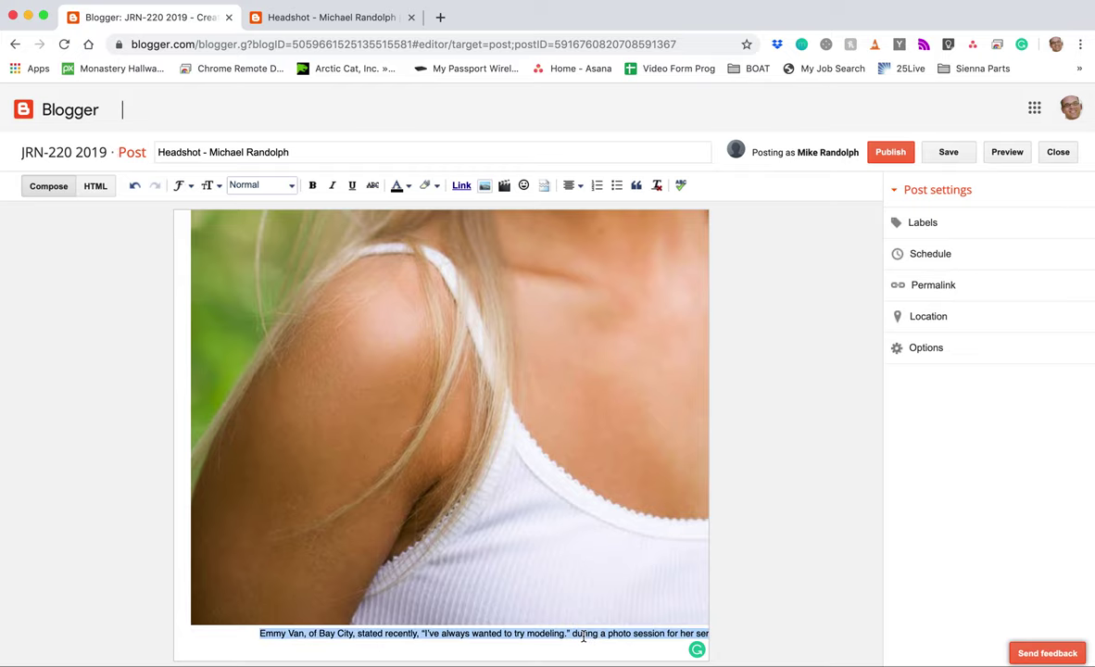
key(Right)
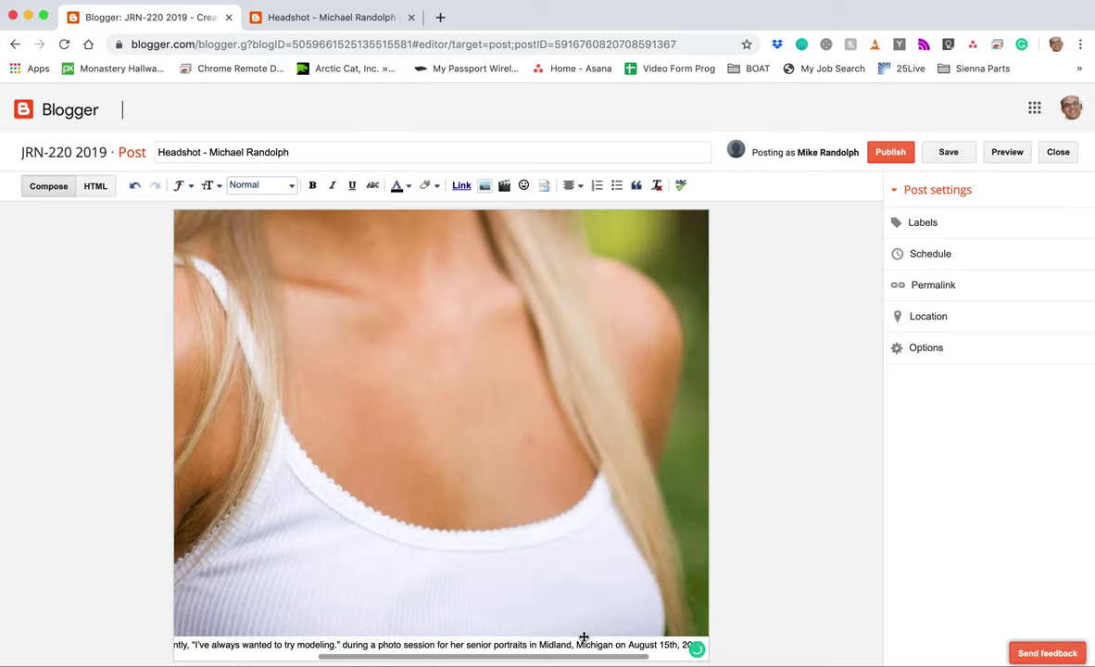
click(583, 638)
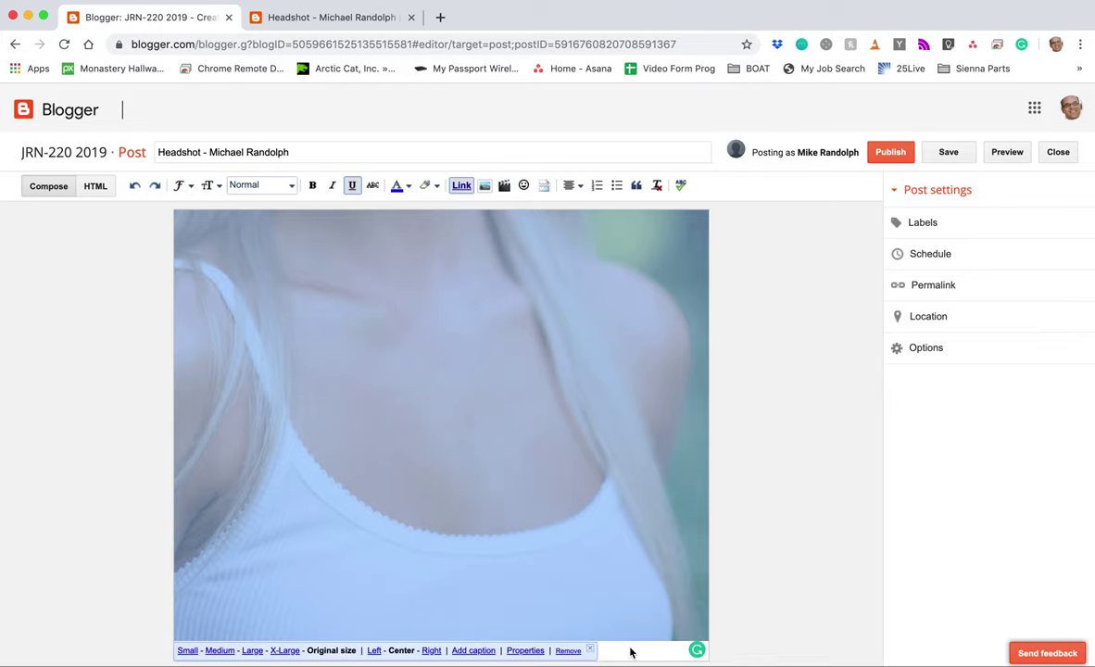
click(473, 651)
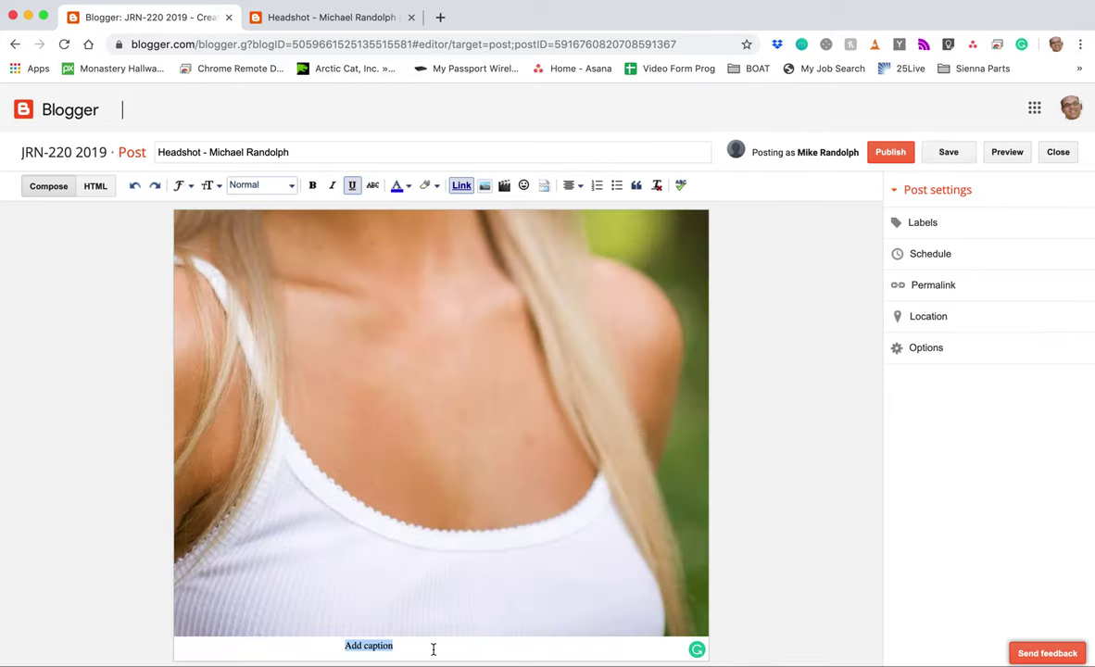
key(super+v)
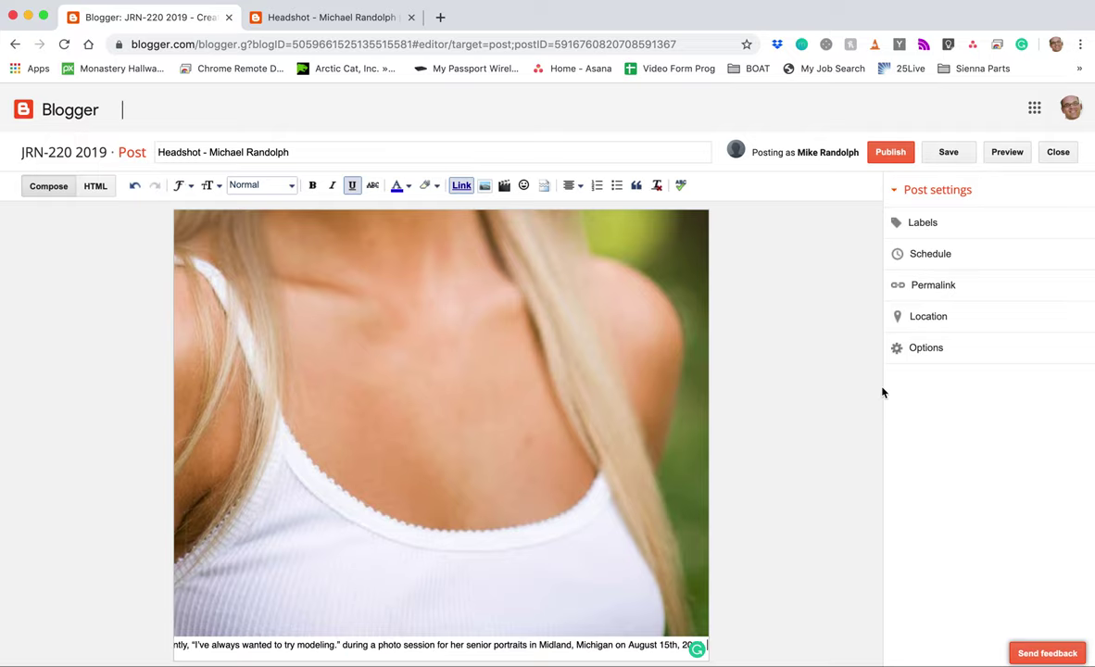
click(1007, 154)
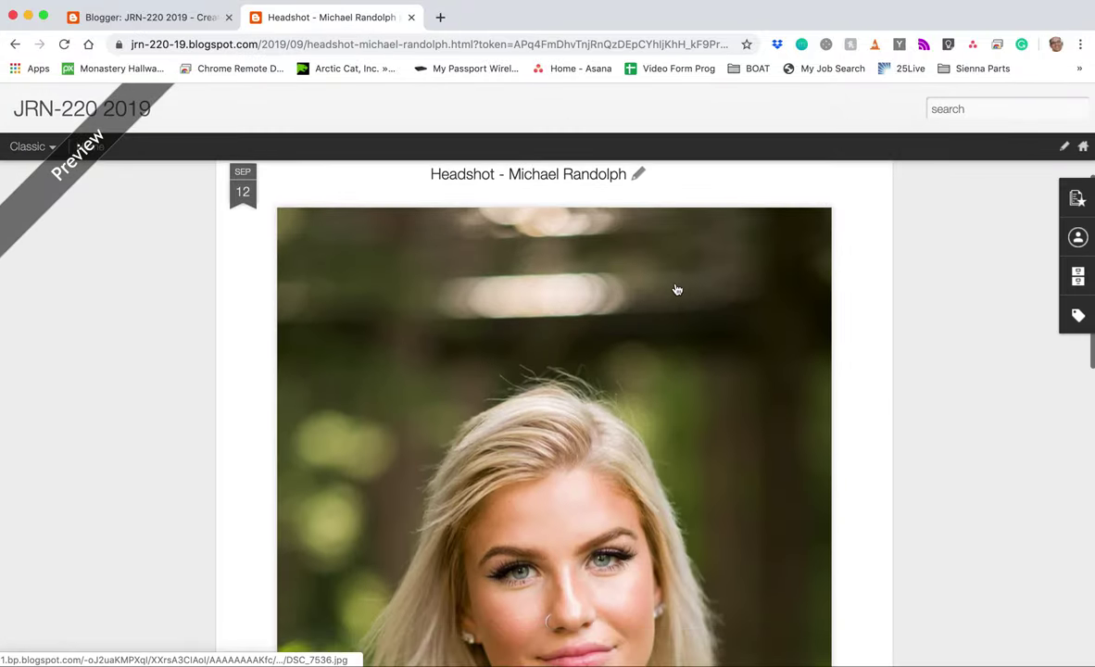
Step: Scroll the preview to check the large headshot and its caption, then close the preview tab
scroll(678, 290, down, 10)
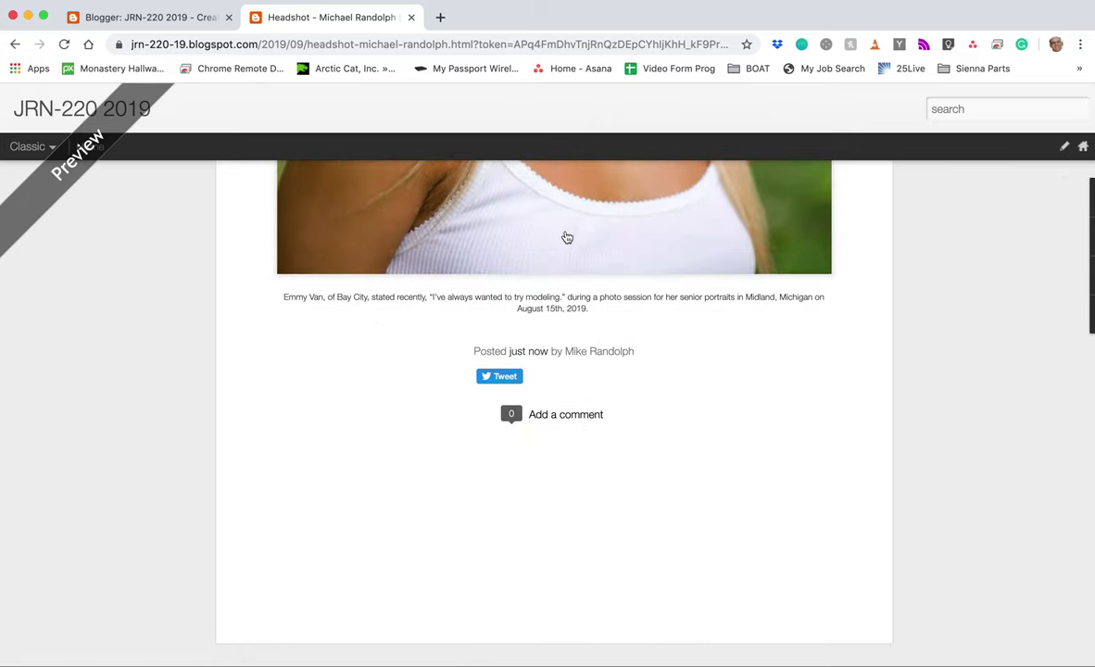
scroll(503, 245, up, 6)
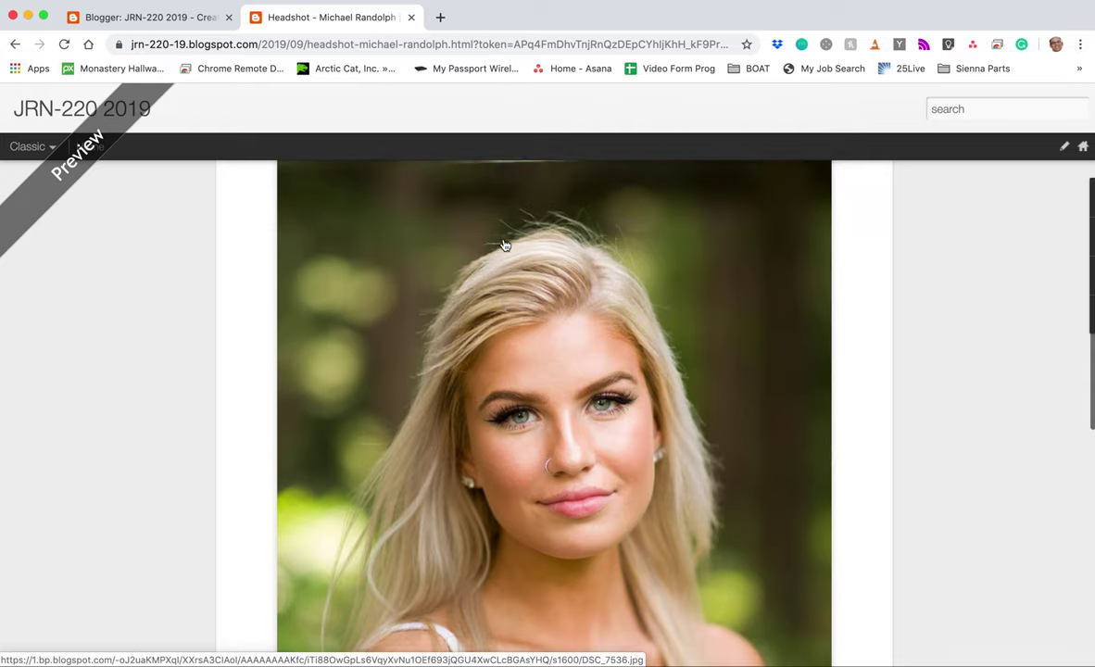
scroll(505, 240, down, 4)
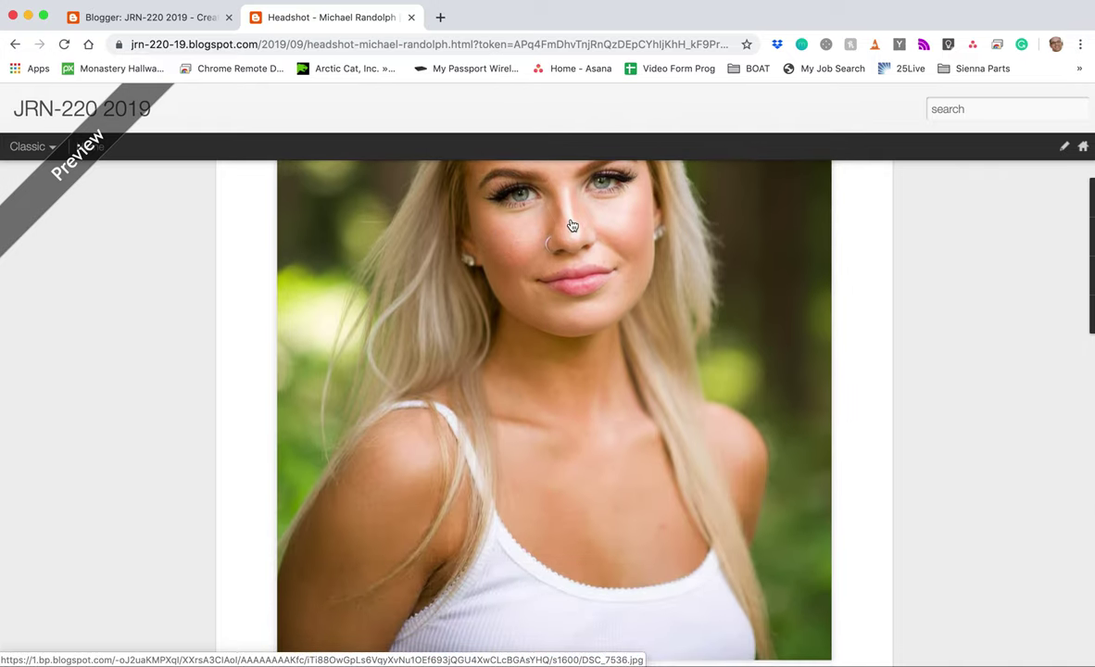
scroll(525, 345, down, 6)
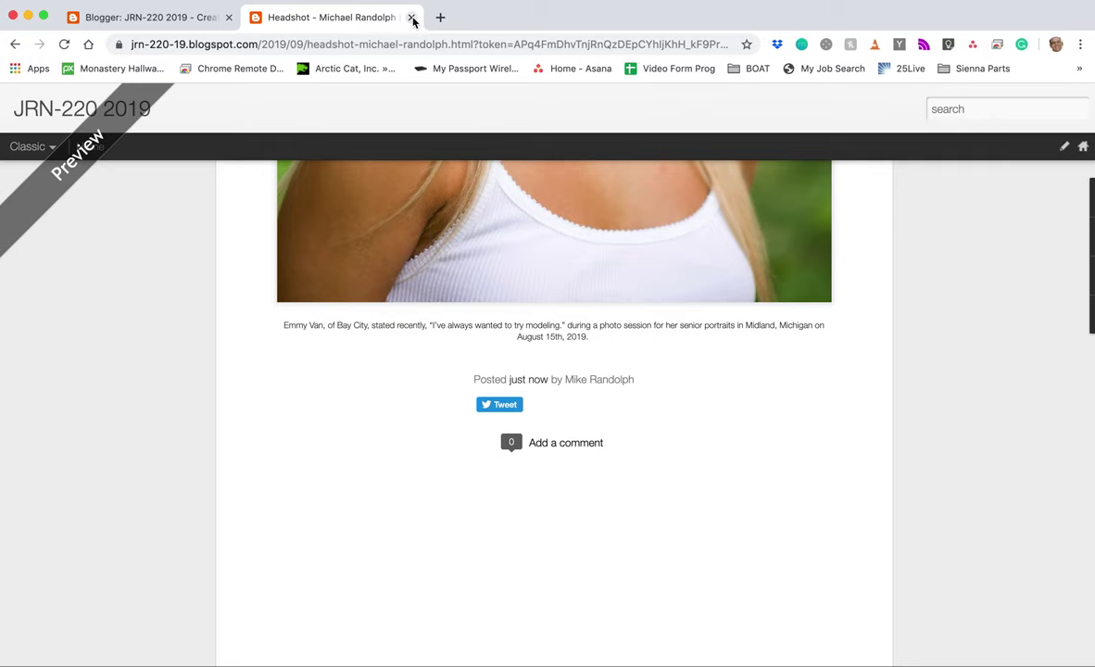
click(412, 17)
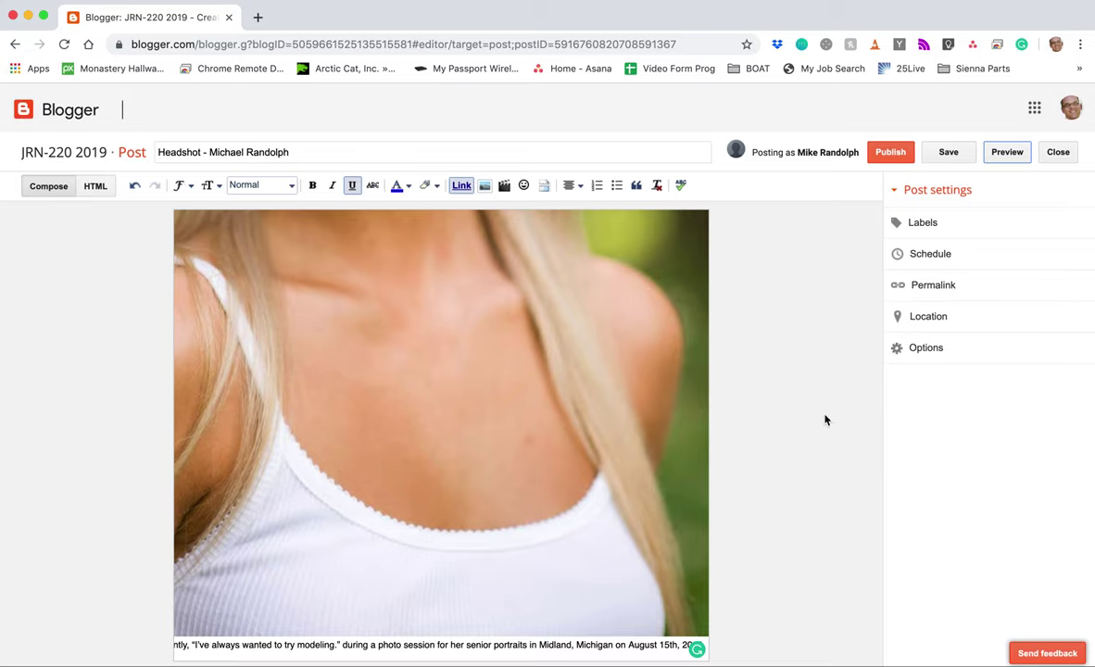
Step: Select the headshot to check its size and alignment, then scroll down to the caption
scroll(633, 376, up, 10)
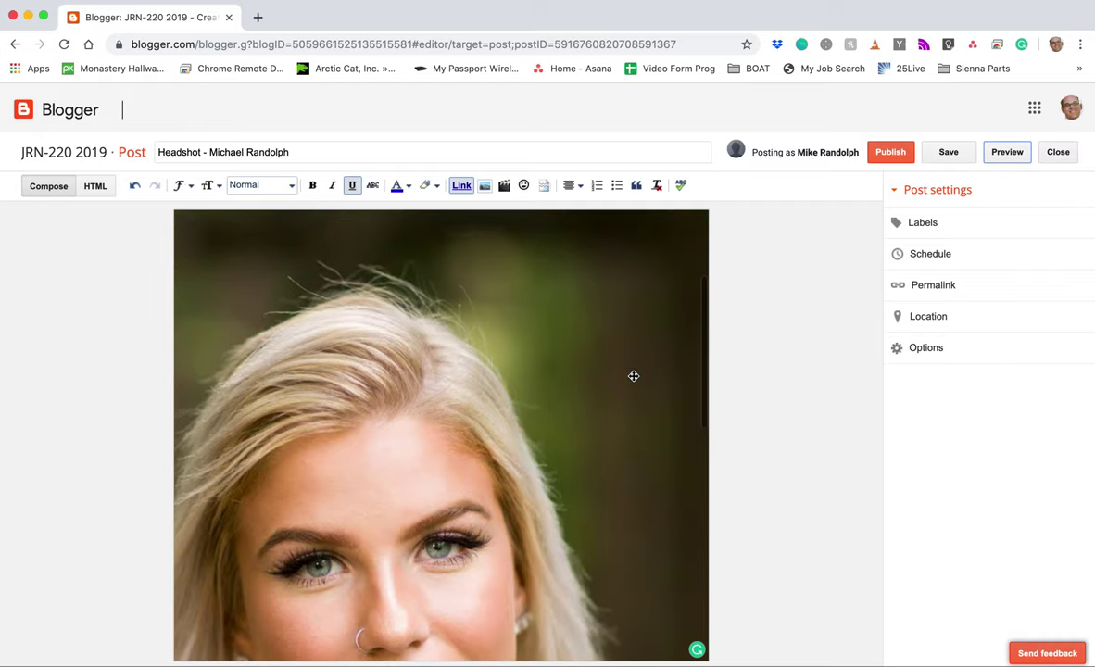
scroll(564, 330, down, 2)
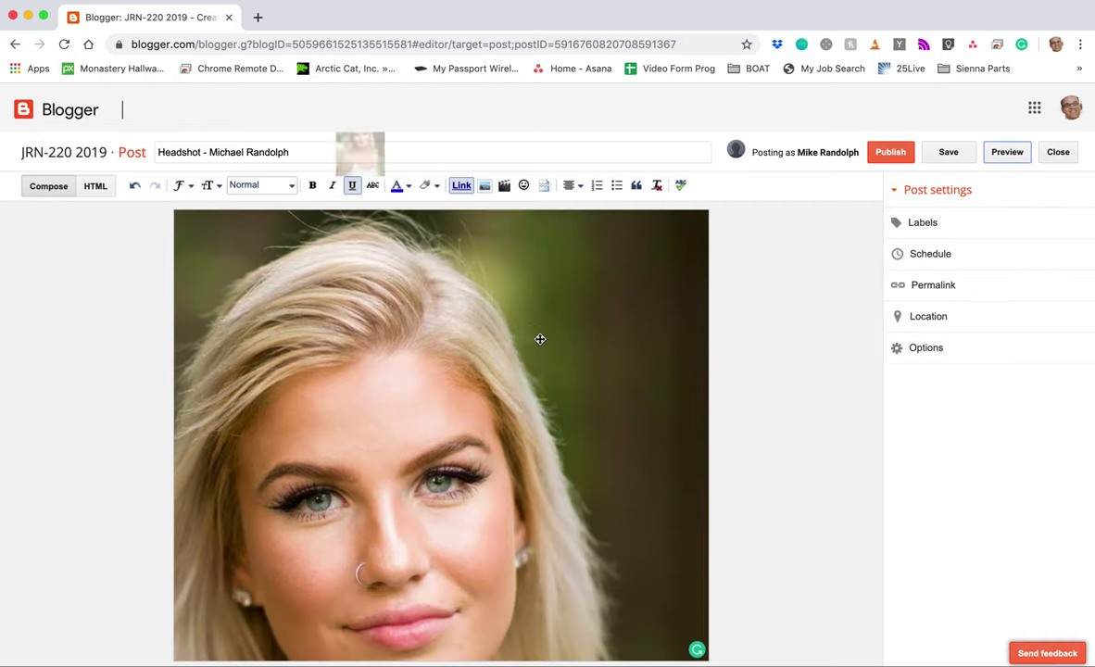
click(541, 339)
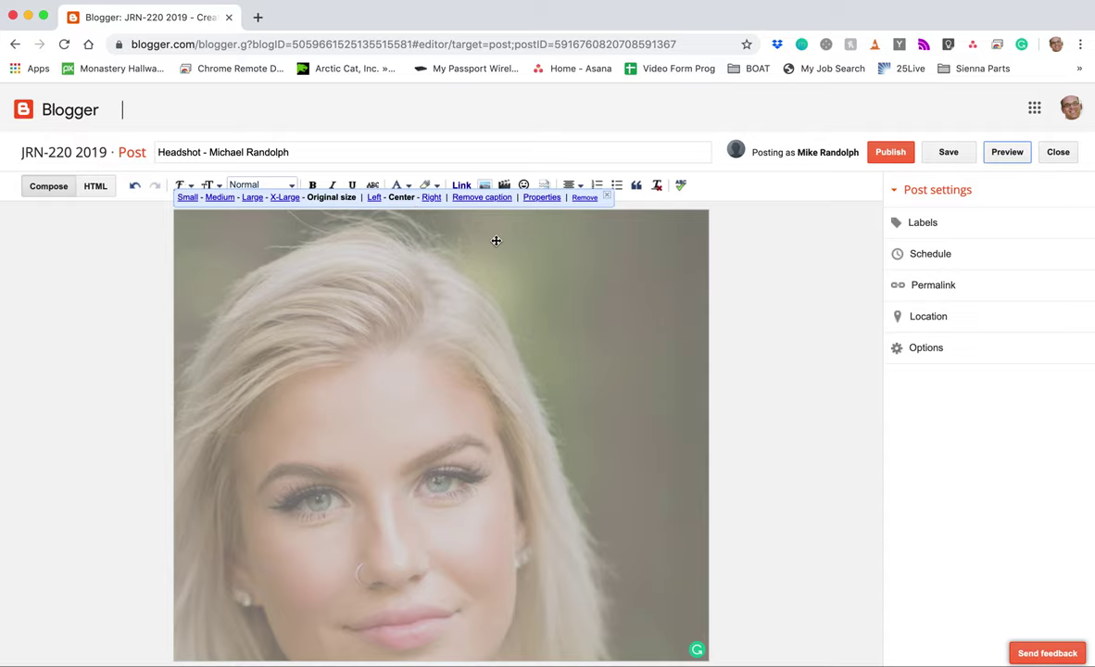
scroll(516, 360, down, 5)
scroll(516, 360, down, 5)
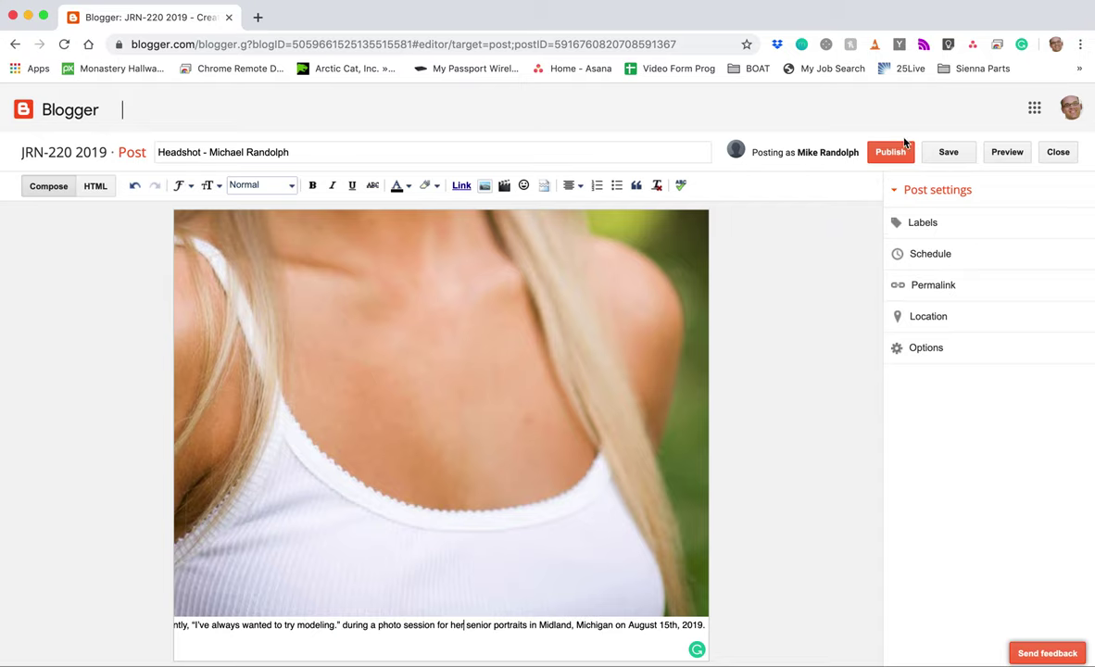
Step: Publish the headshot post to the JRN-220 2019 blog
click(892, 154)
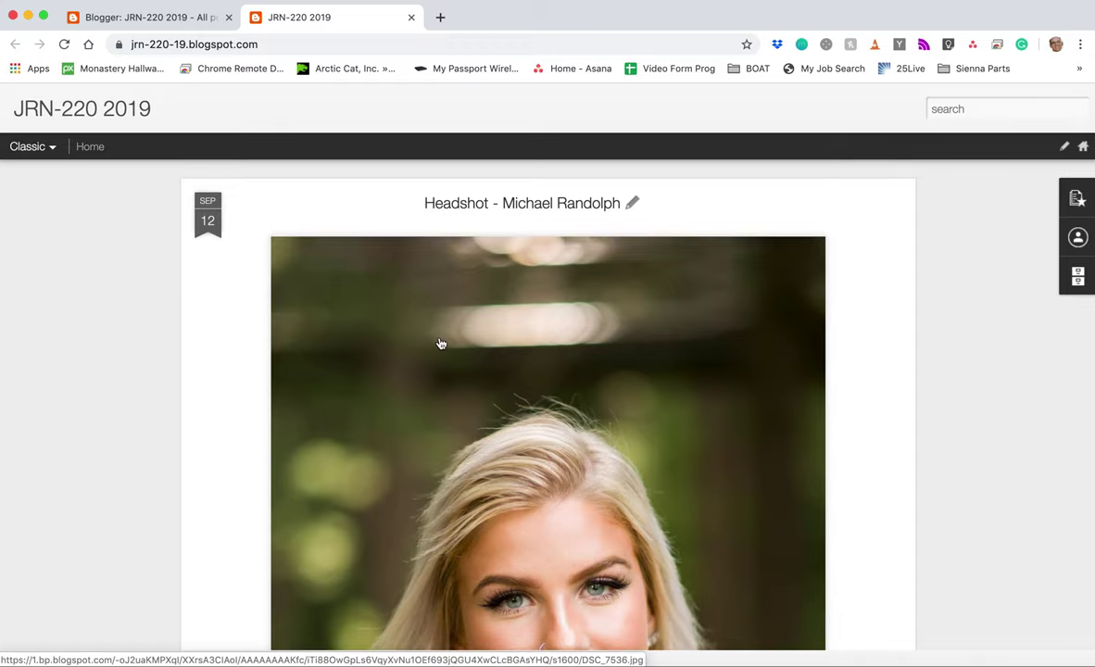
scroll(635, 416, down, 1)
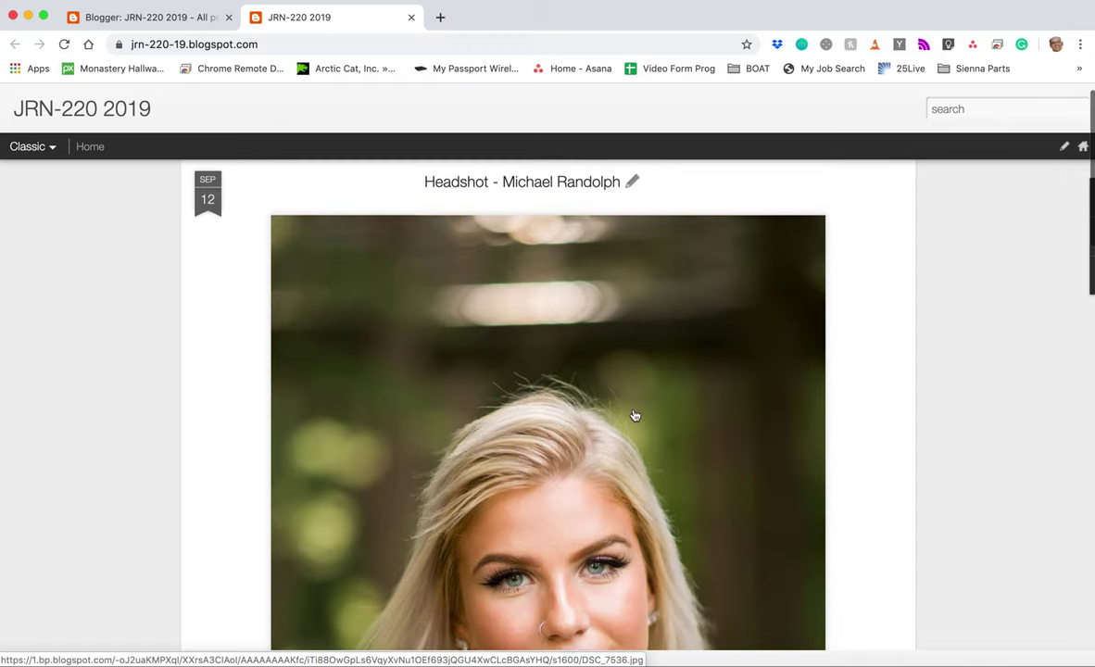
scroll(635, 416, down, 10)
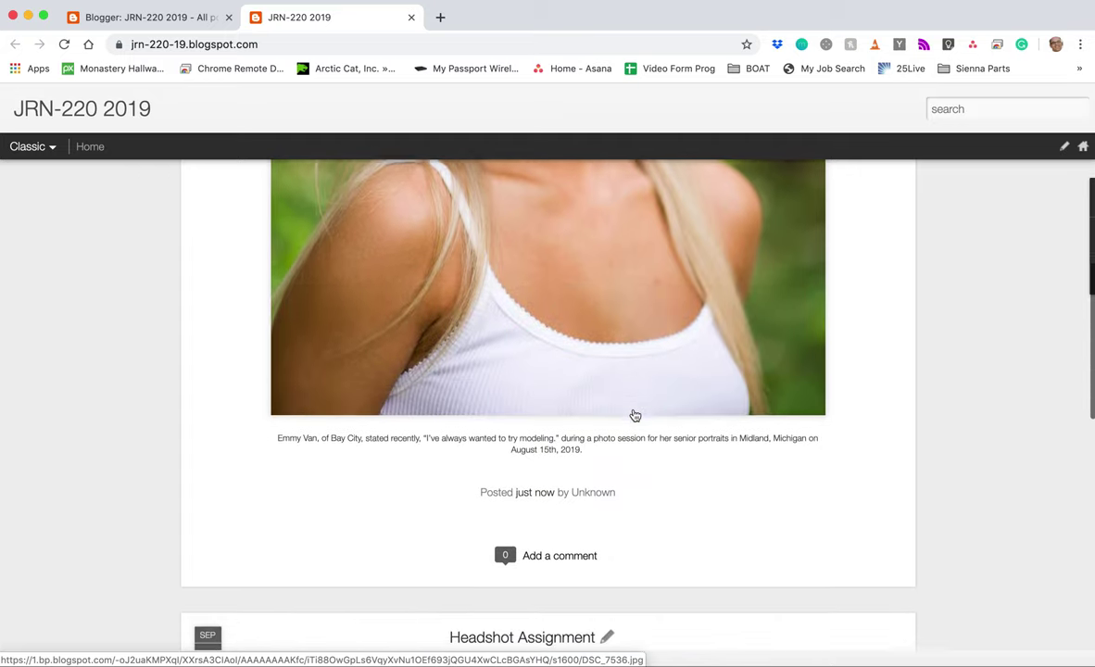
scroll(627, 477, down, 1)
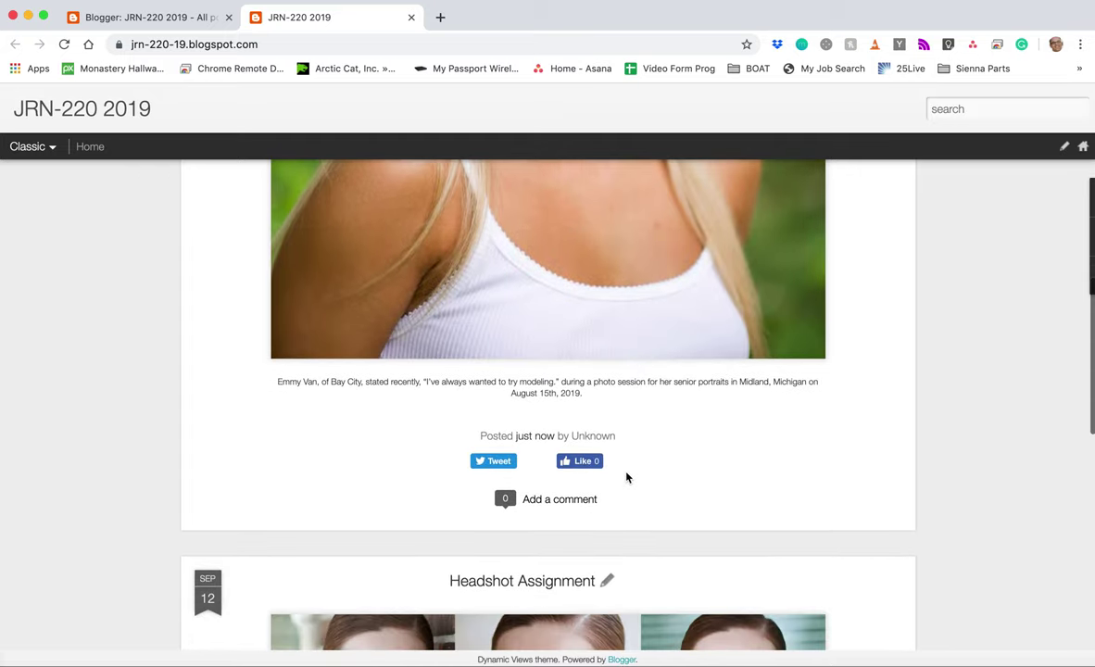
scroll(643, 454, down, 5)
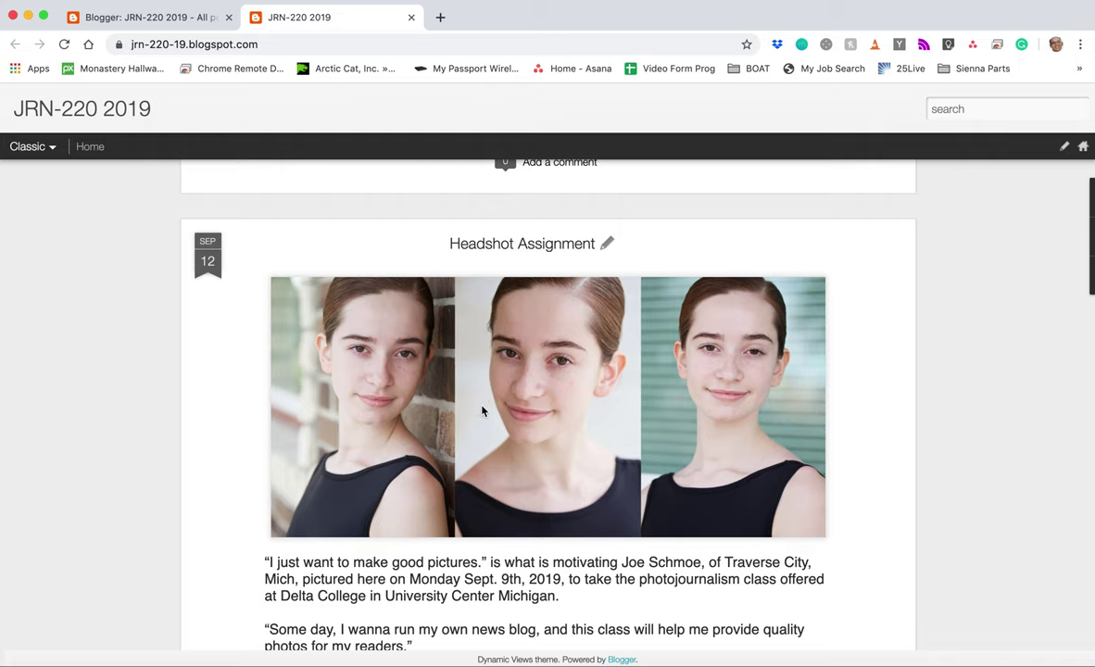
scroll(482, 410, down, 6)
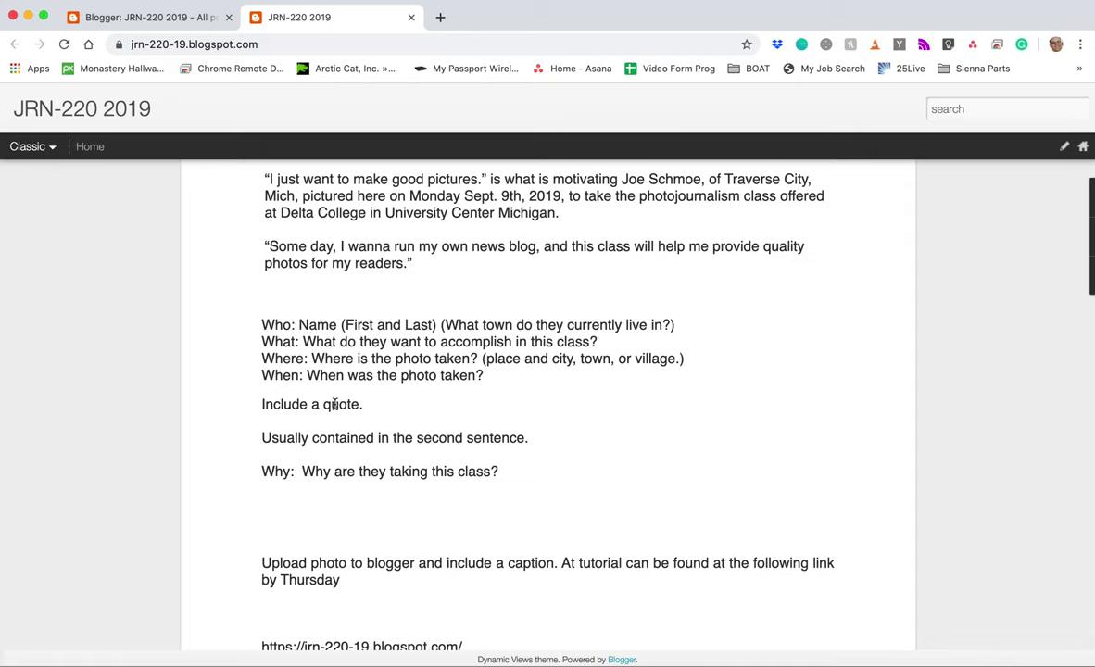
scroll(336, 404, down, 2)
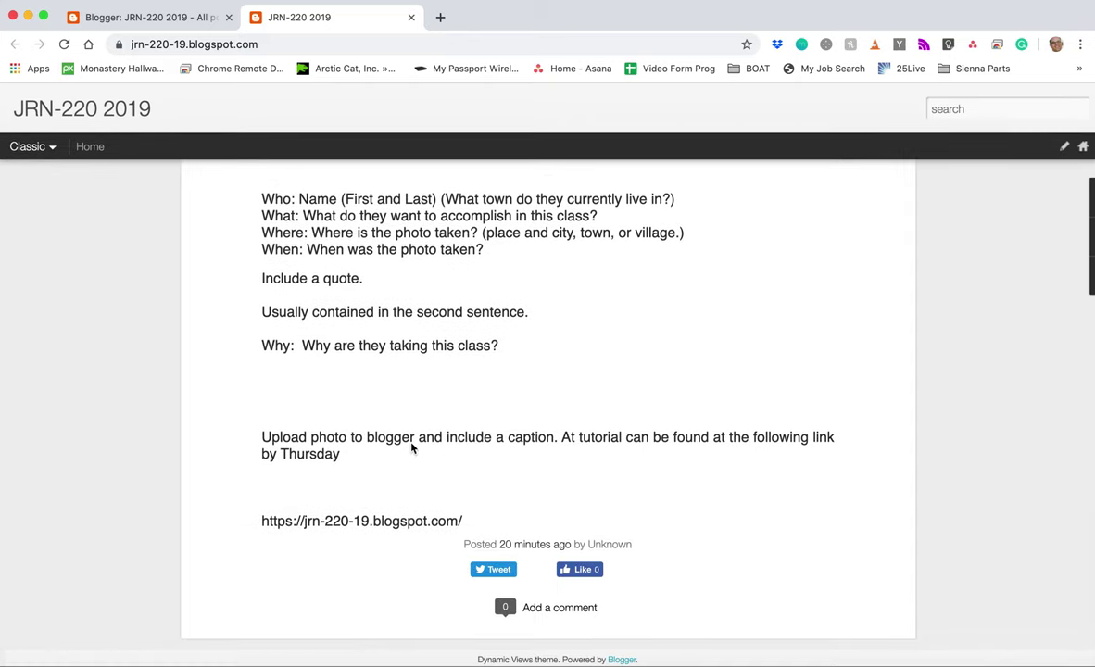
scroll(413, 448, up, 7)
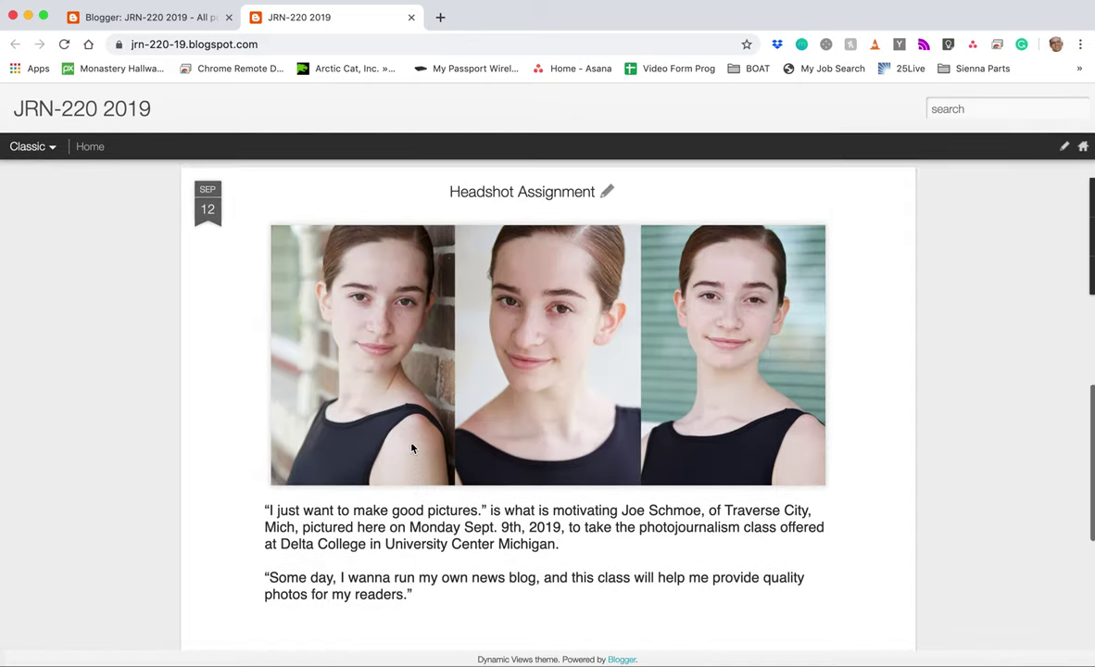
scroll(412, 449, up, 14)
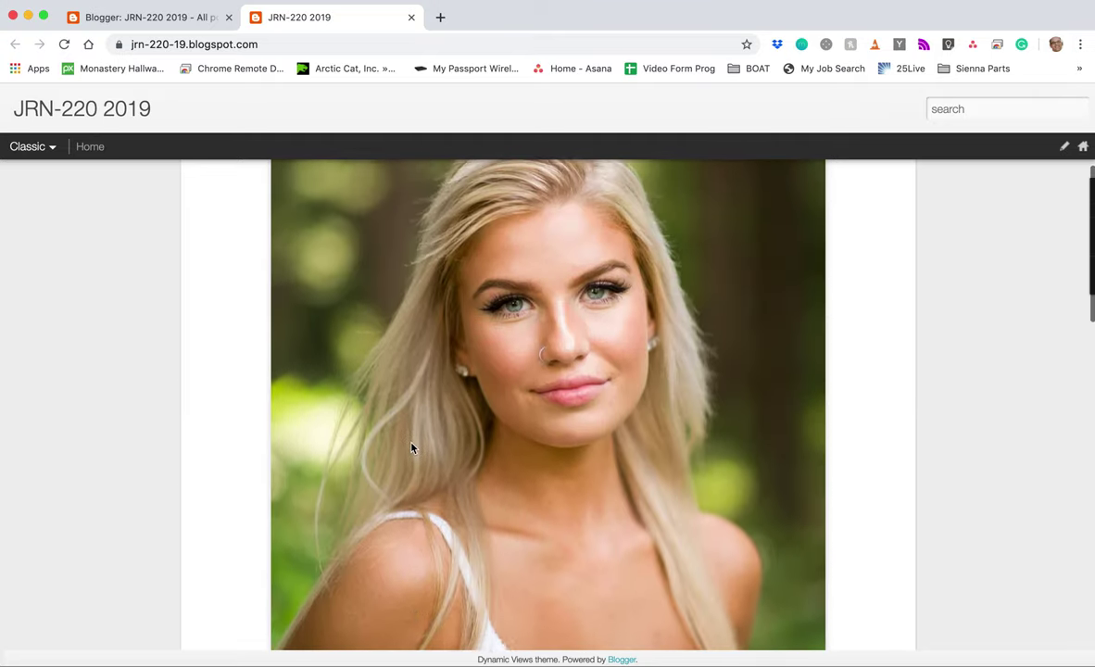
scroll(412, 449, up, 4)
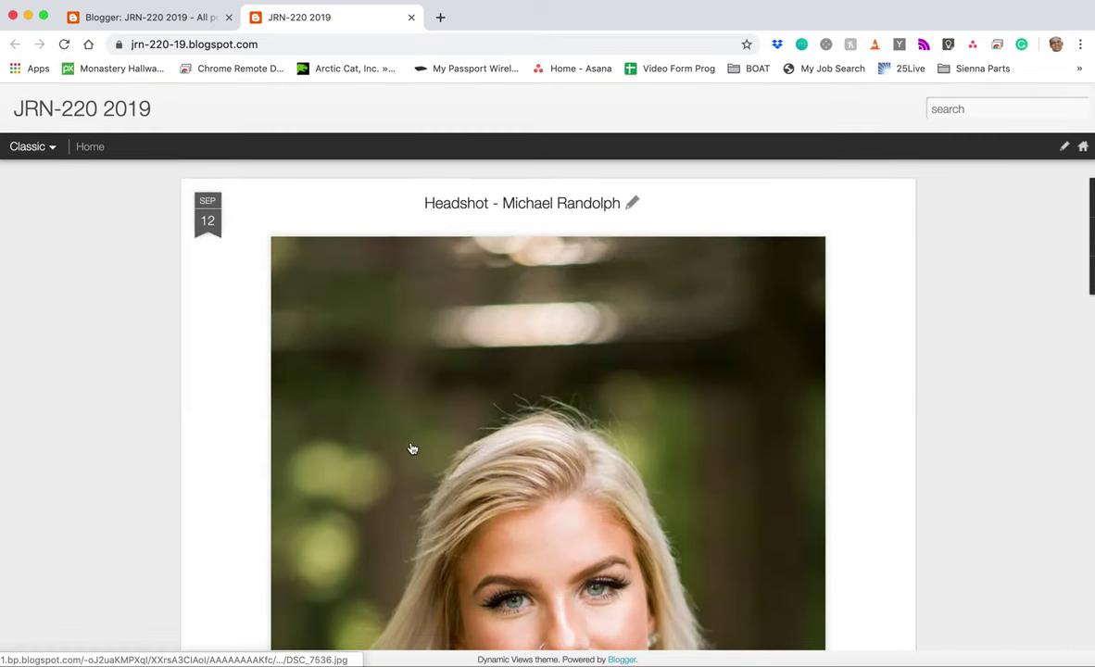